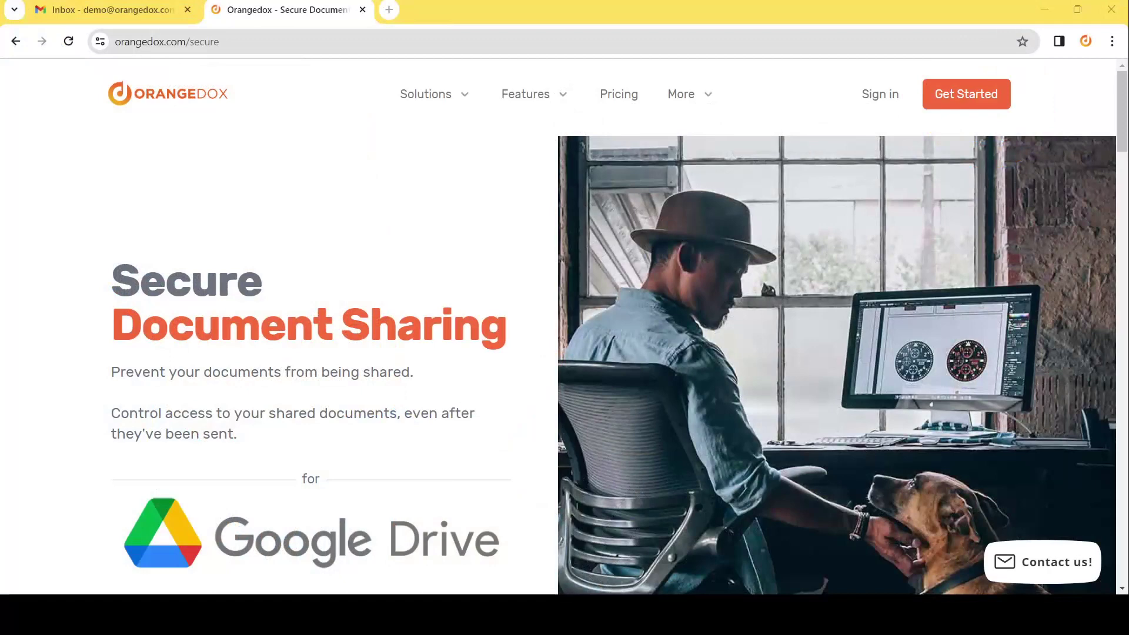
Sign in to Orangedox with a Google account from the Get Started page.
click(947, 105)
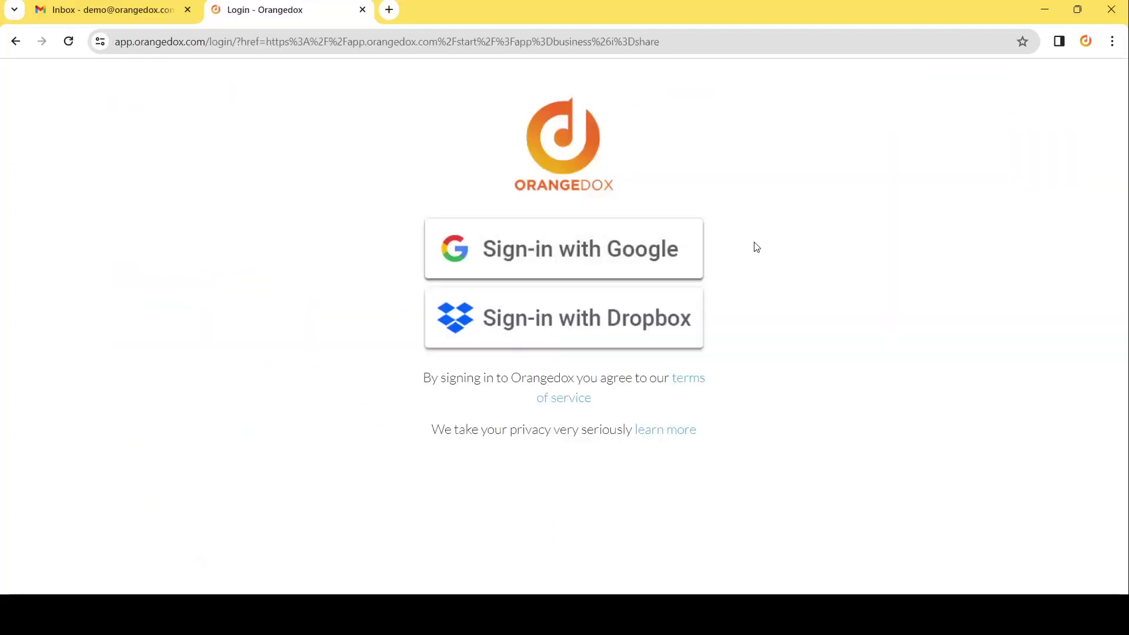
click(655, 256)
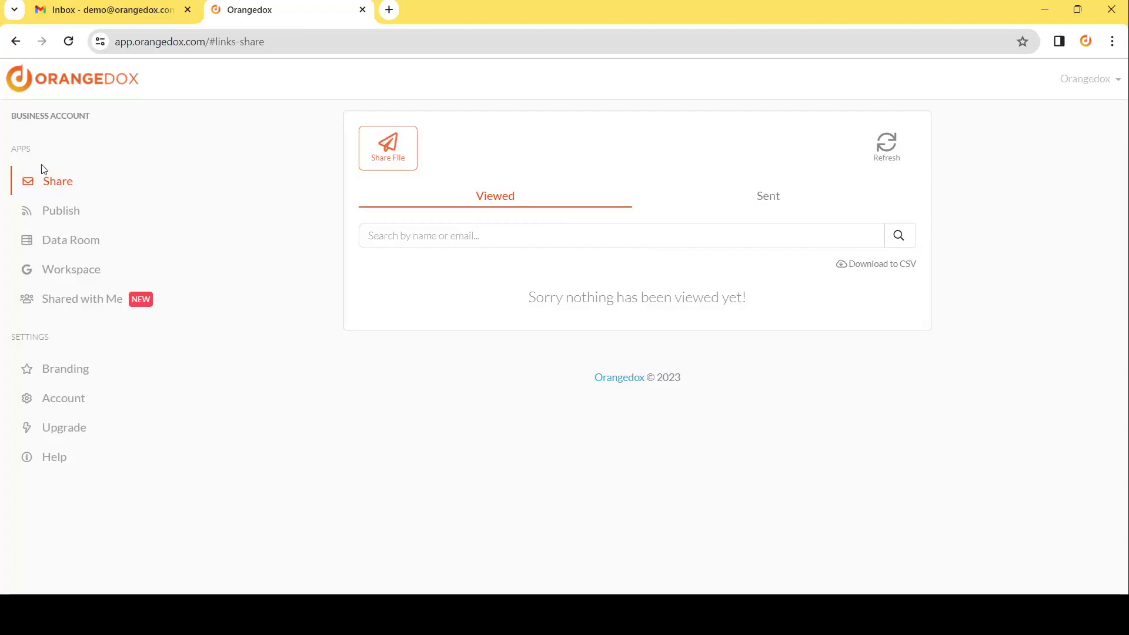
Start a new Secure & Track share and bring up the Choose Content to Share sources.
click(399, 160)
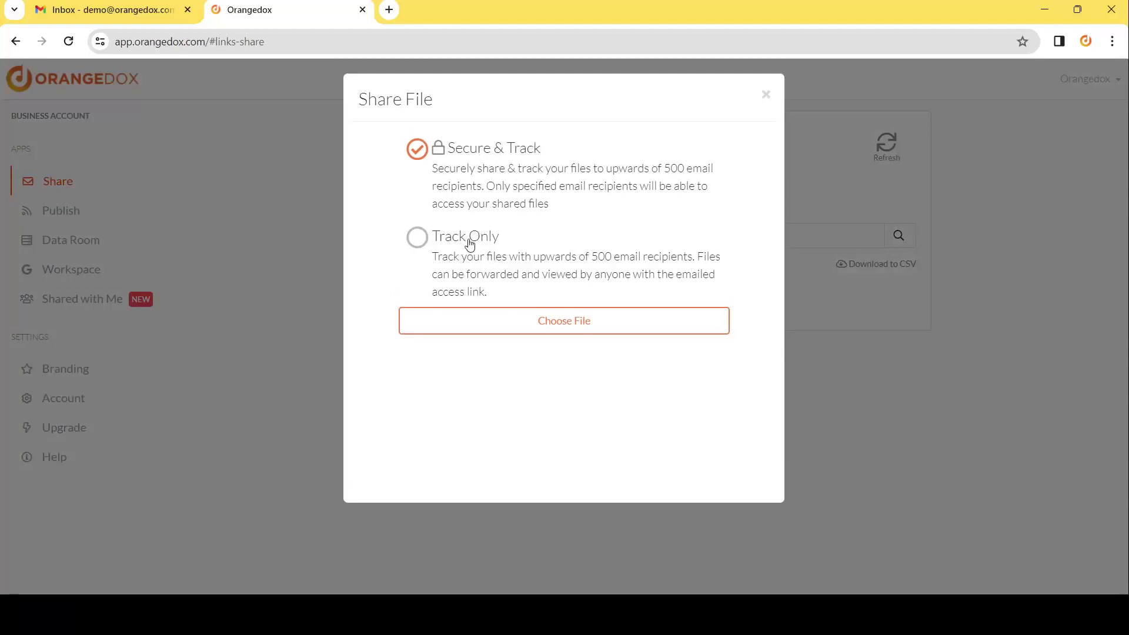
click(504, 329)
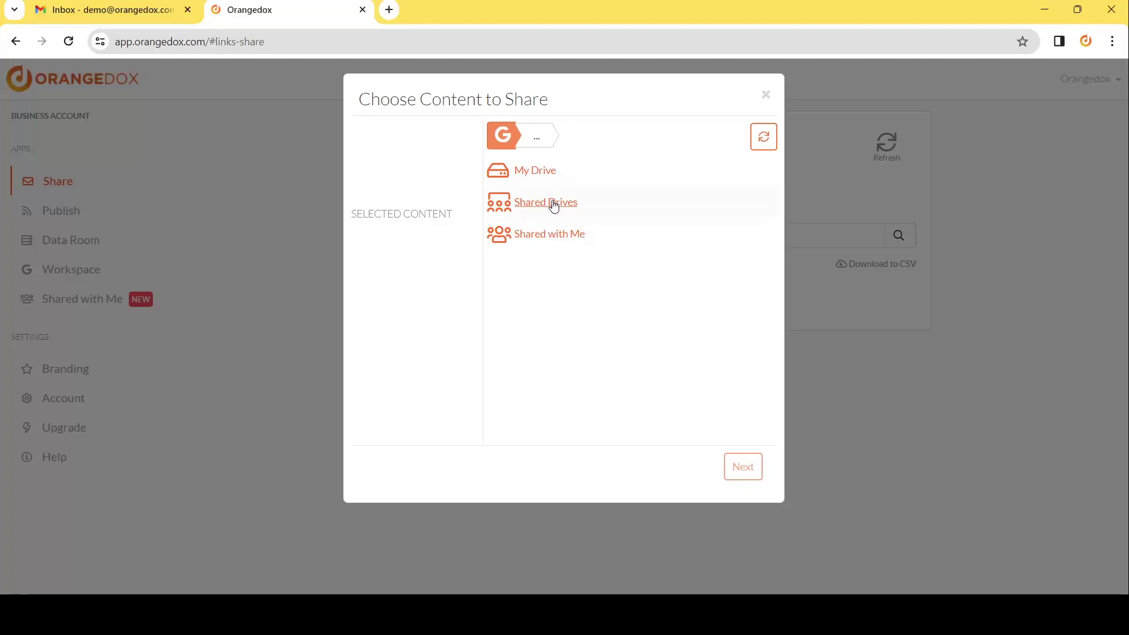
Pick Morel Annual Report 2023.pdf from My Drive and continue to the share Options.
click(549, 174)
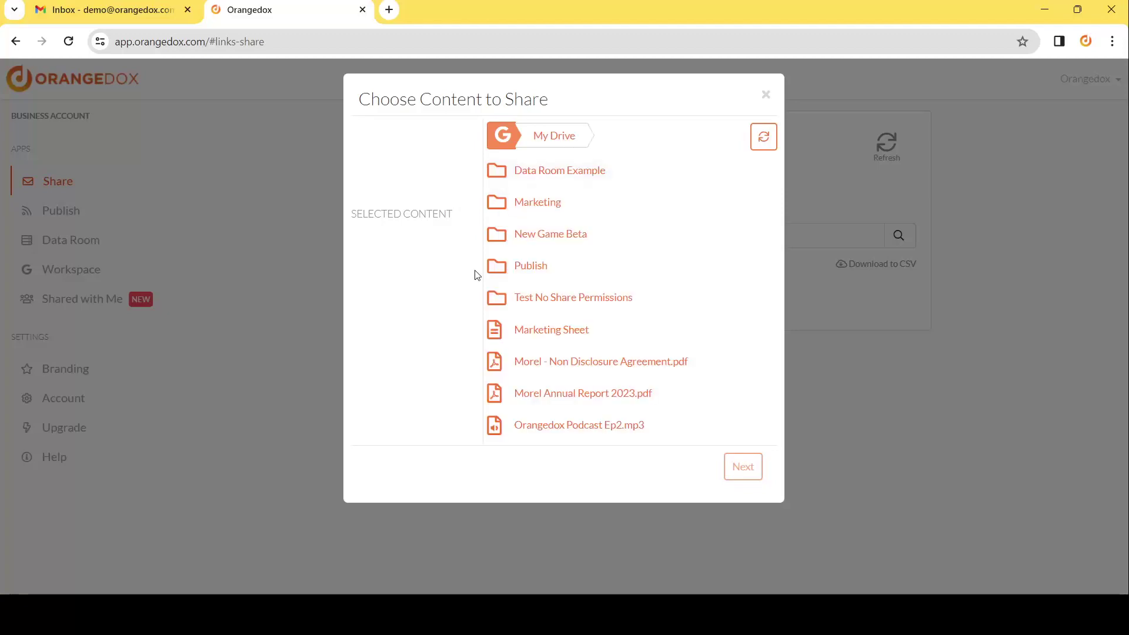
click(675, 401)
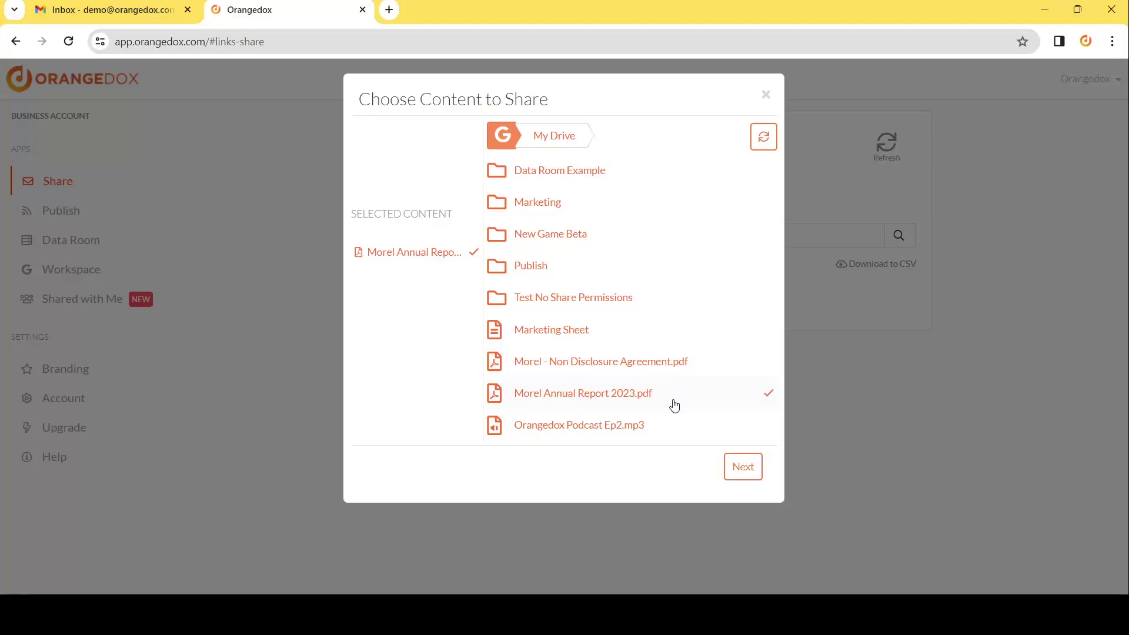
click(747, 466)
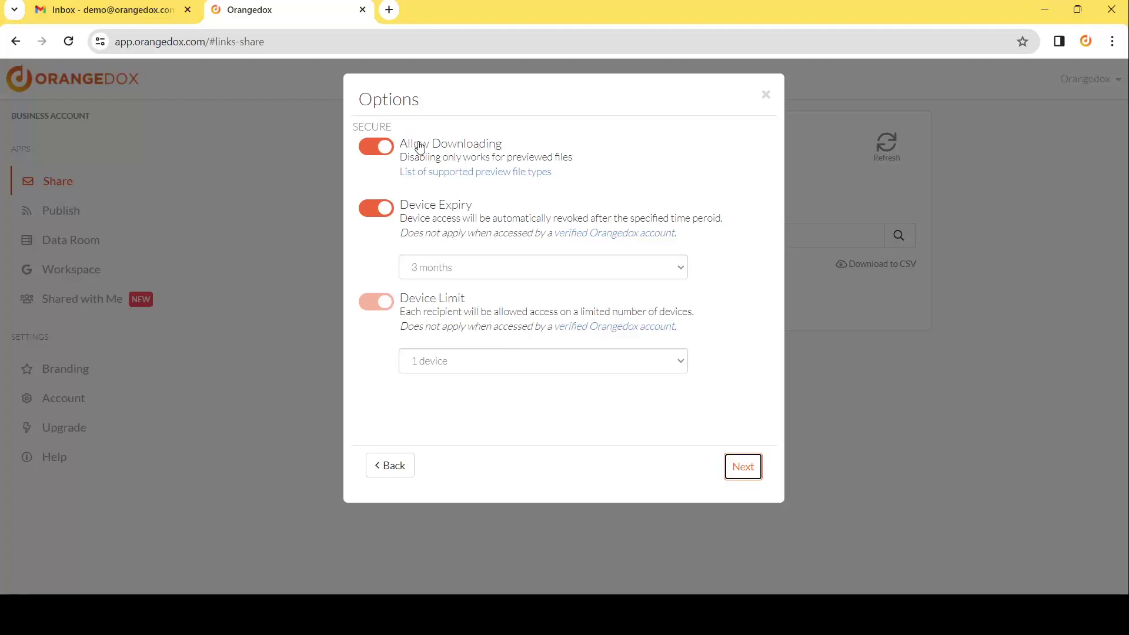
Switch off Allow Downloading, keeping Device Expiry at 3 months and Device Limit at 1 device.
click(385, 147)
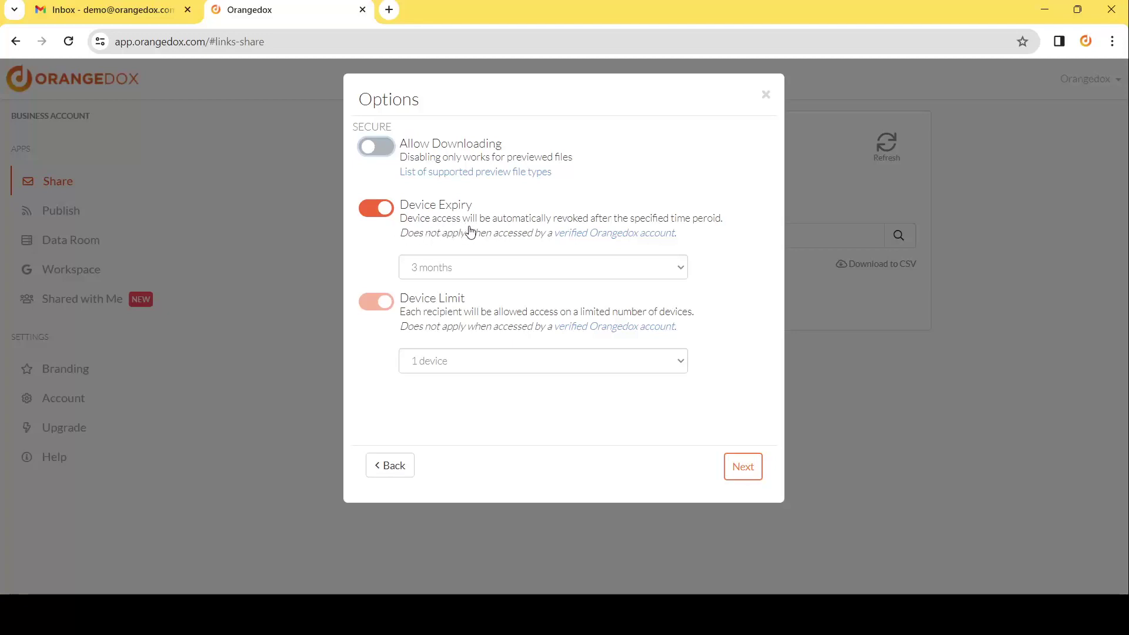
click(476, 273)
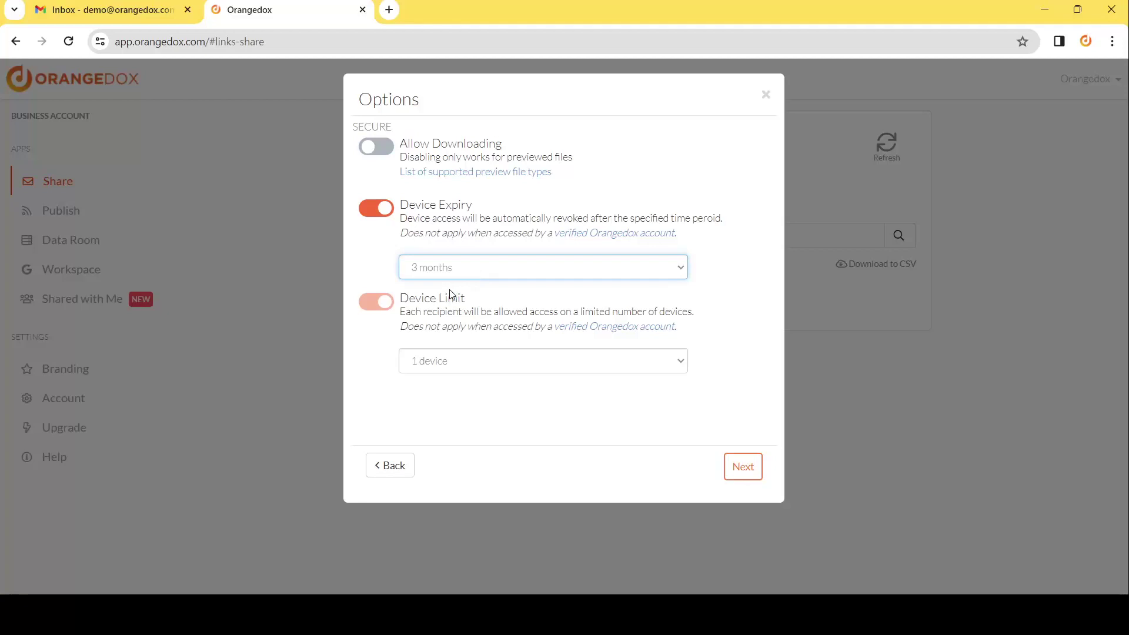
click(378, 215)
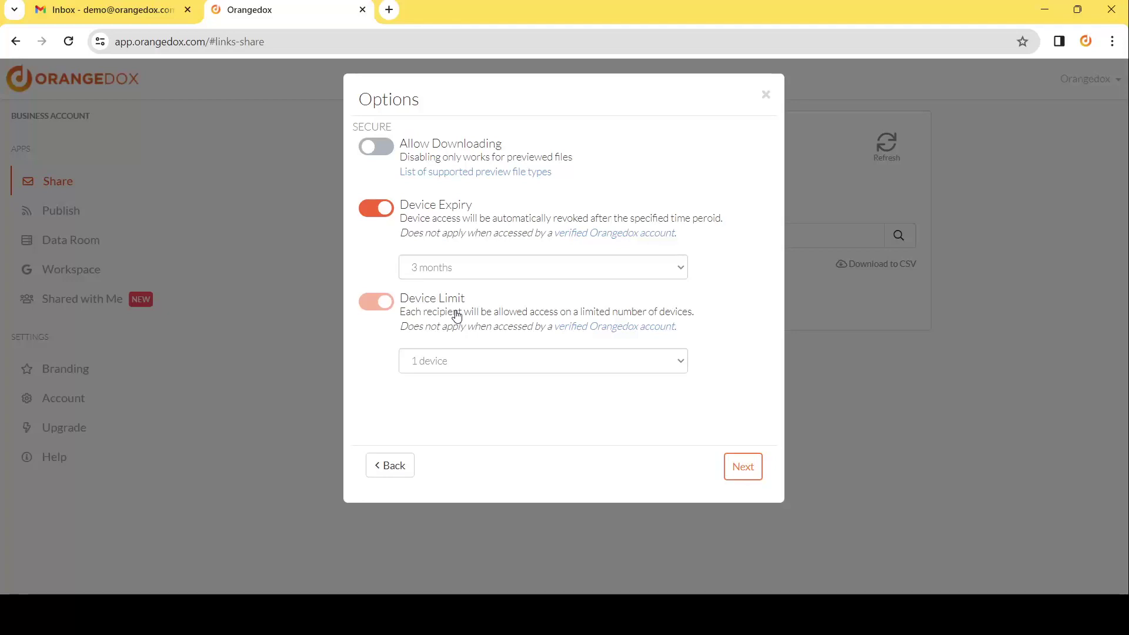
click(482, 367)
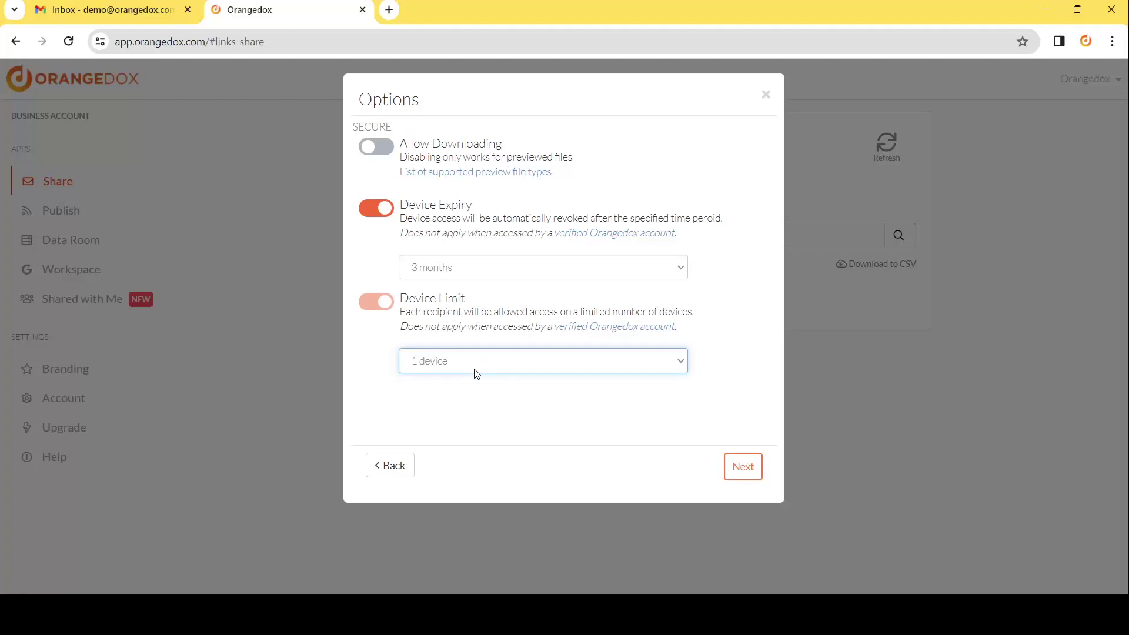
Add the recipient's e-mail address to the share and proceed to the delivery options.
click(740, 470)
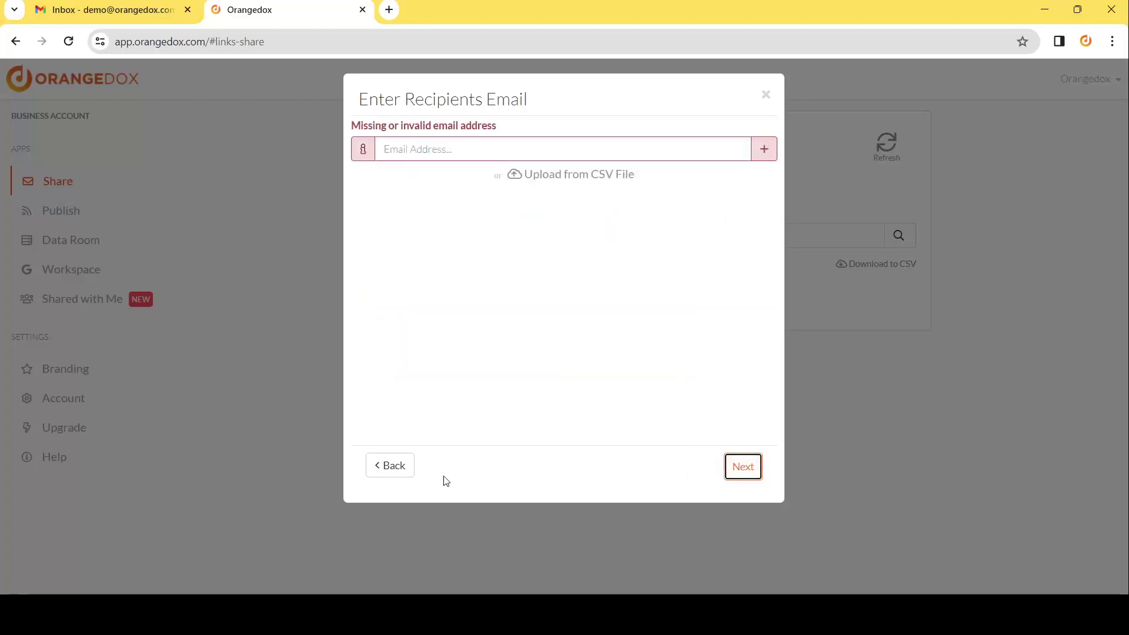
click(448, 148)
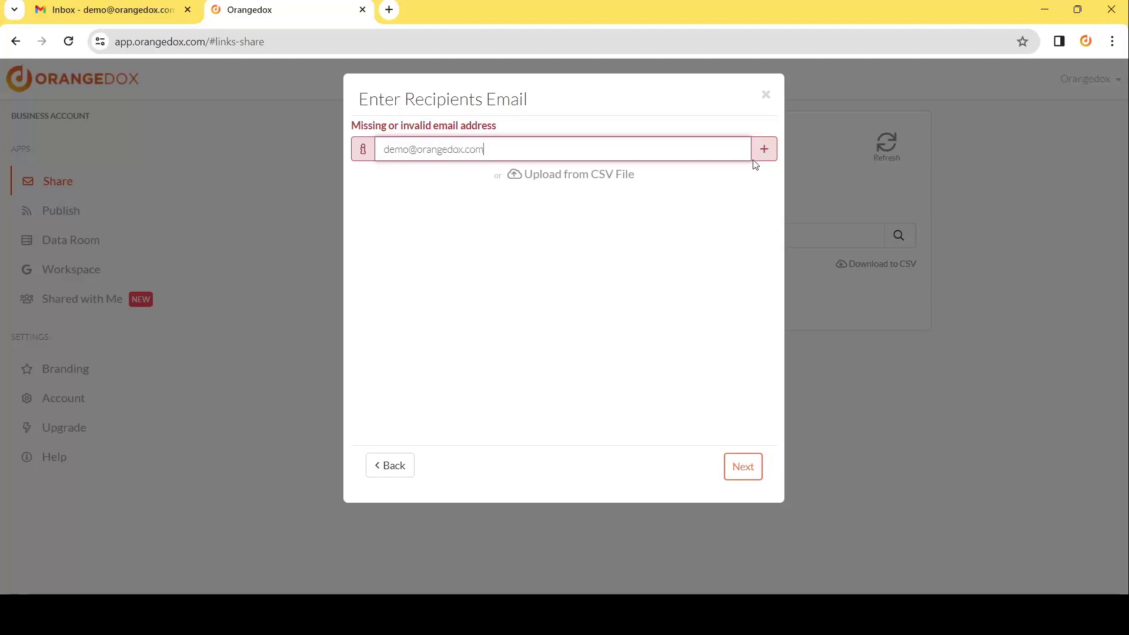
click(760, 152)
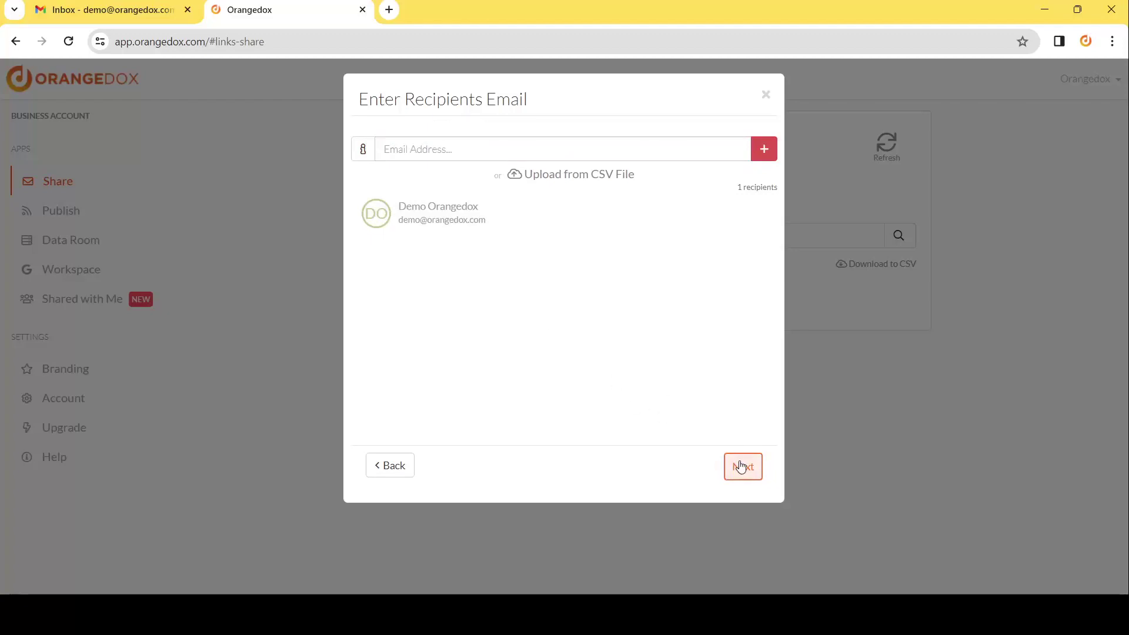
click(742, 466)
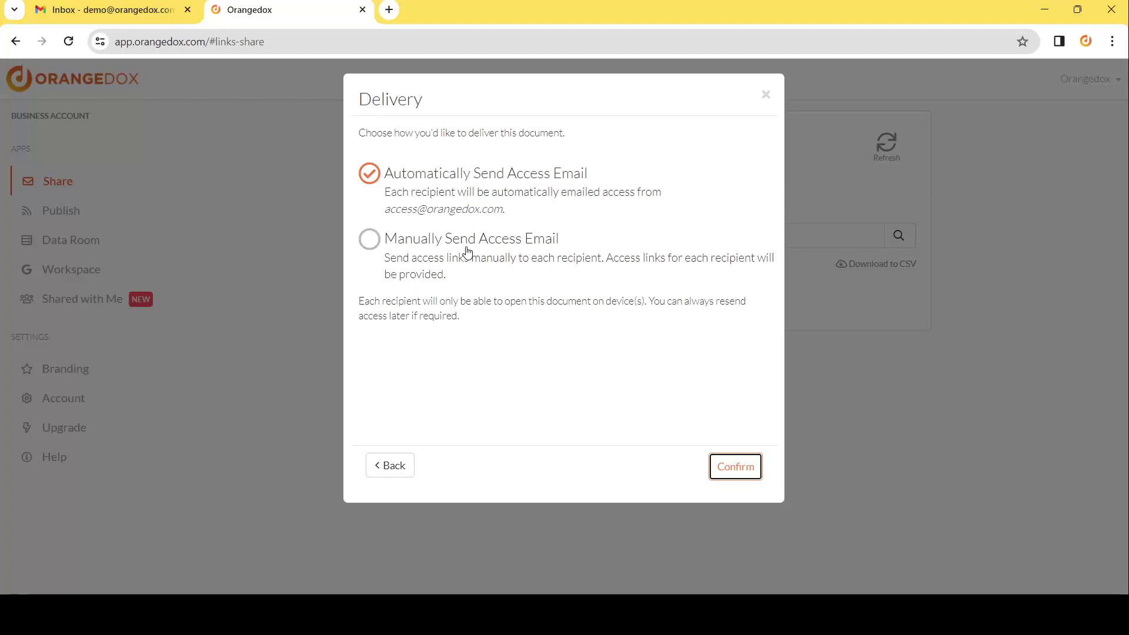
Confirm the share with Automatically Send Access Email, then switch to the Gmail inbox.
click(742, 468)
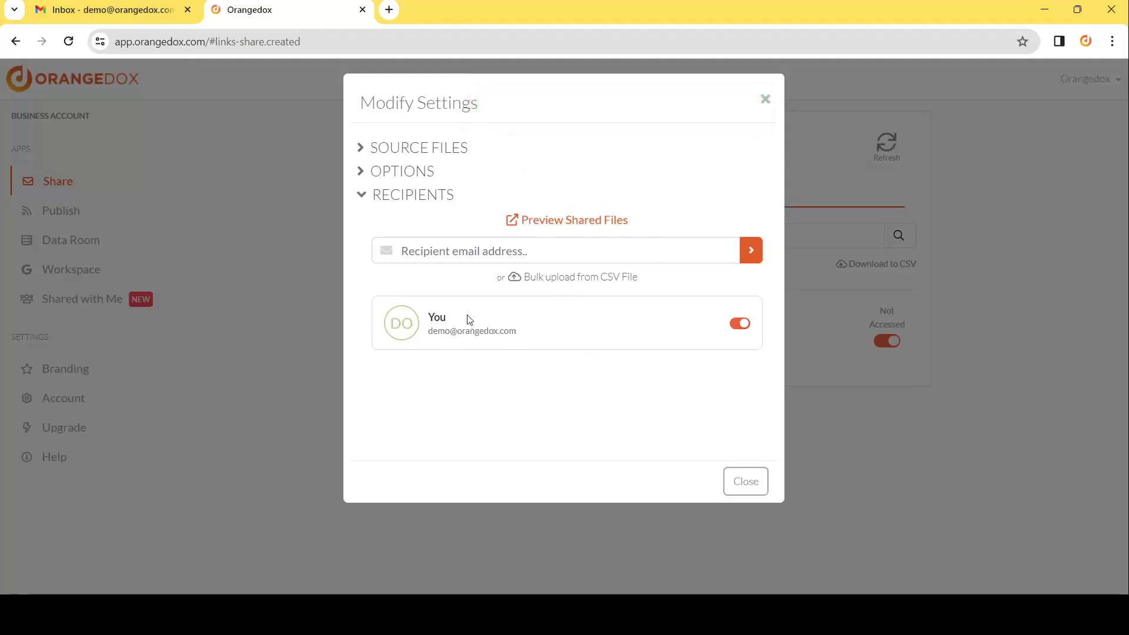
click(134, 15)
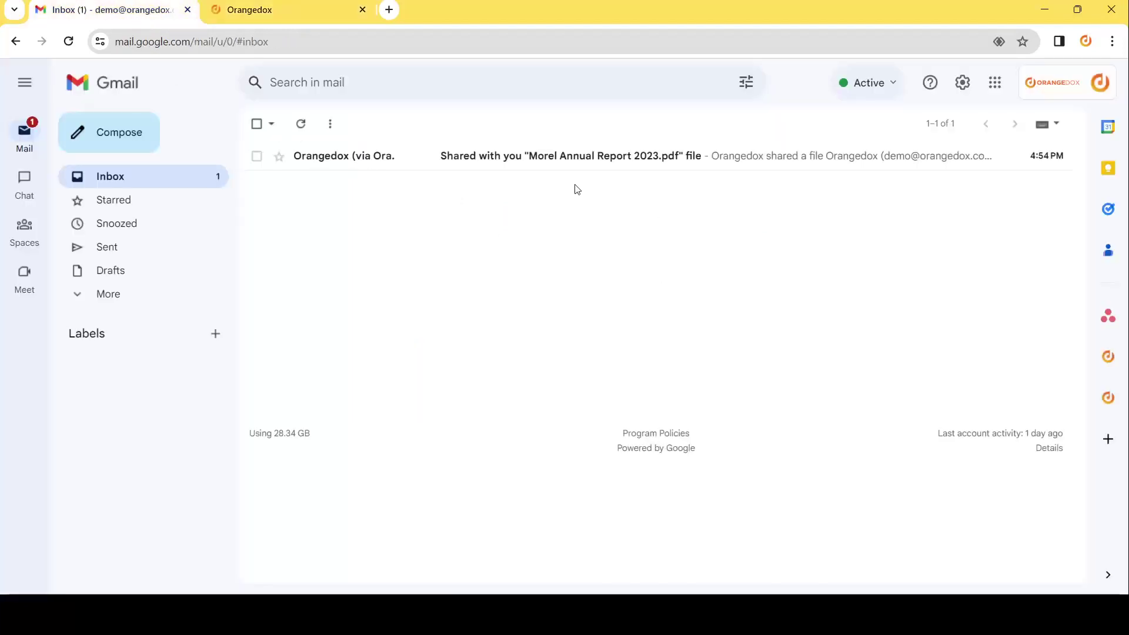
Open the Orangedox share e-mail in Gmail and follow its Morel Annual Report 2023.pdf link.
click(523, 166)
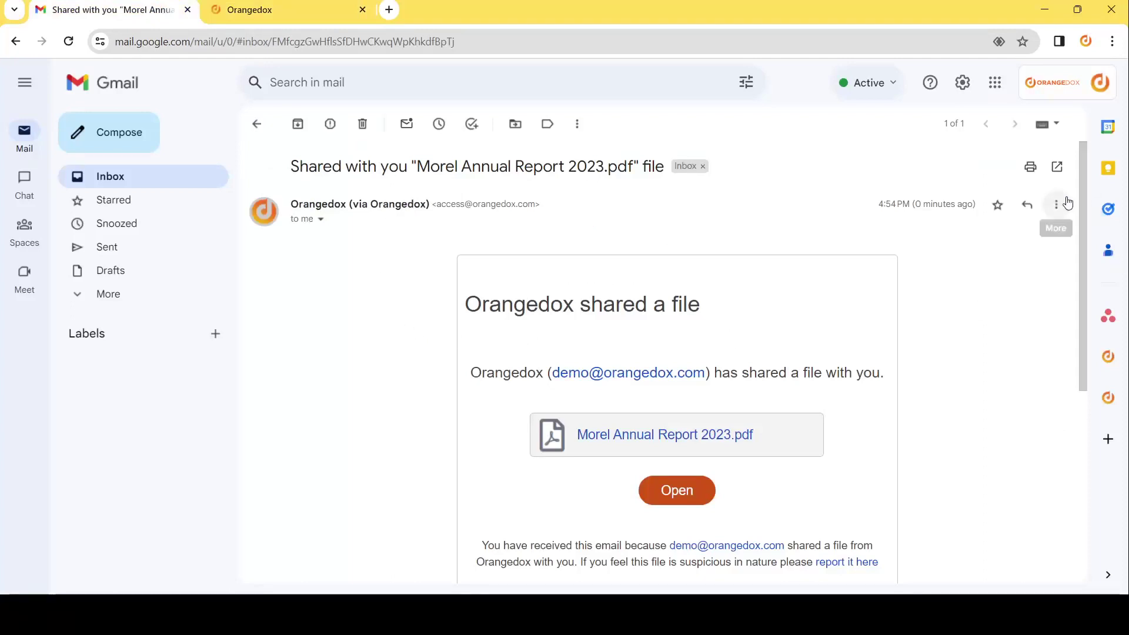
scroll(1084, 217, down, 2)
scroll(1092, 252, down, 1)
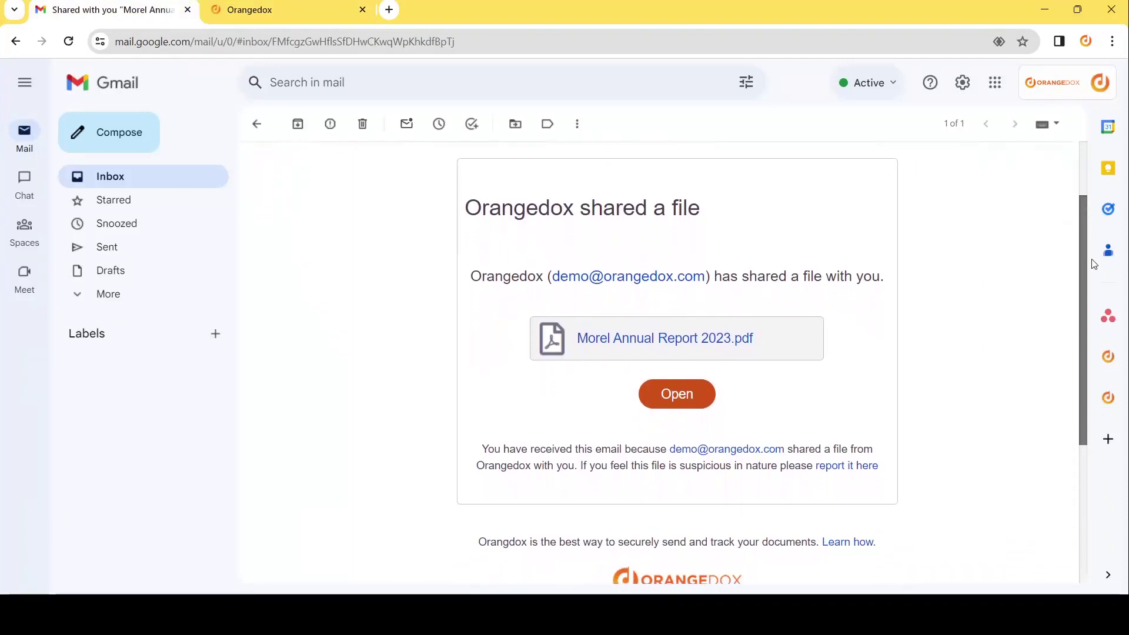
double_click(523, 197)
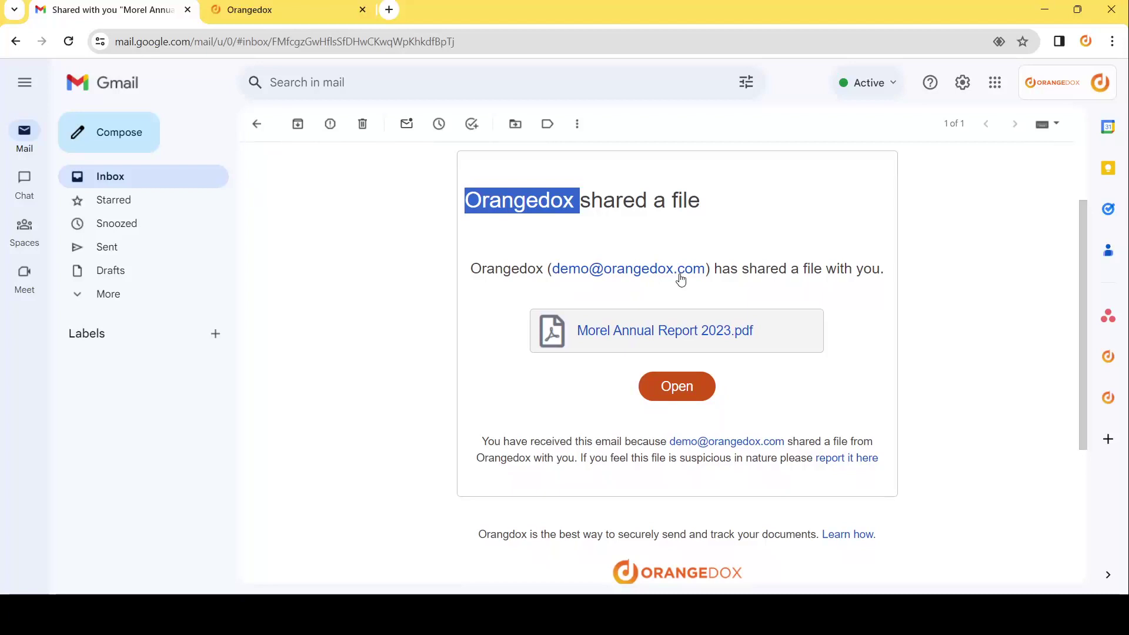
click(623, 338)
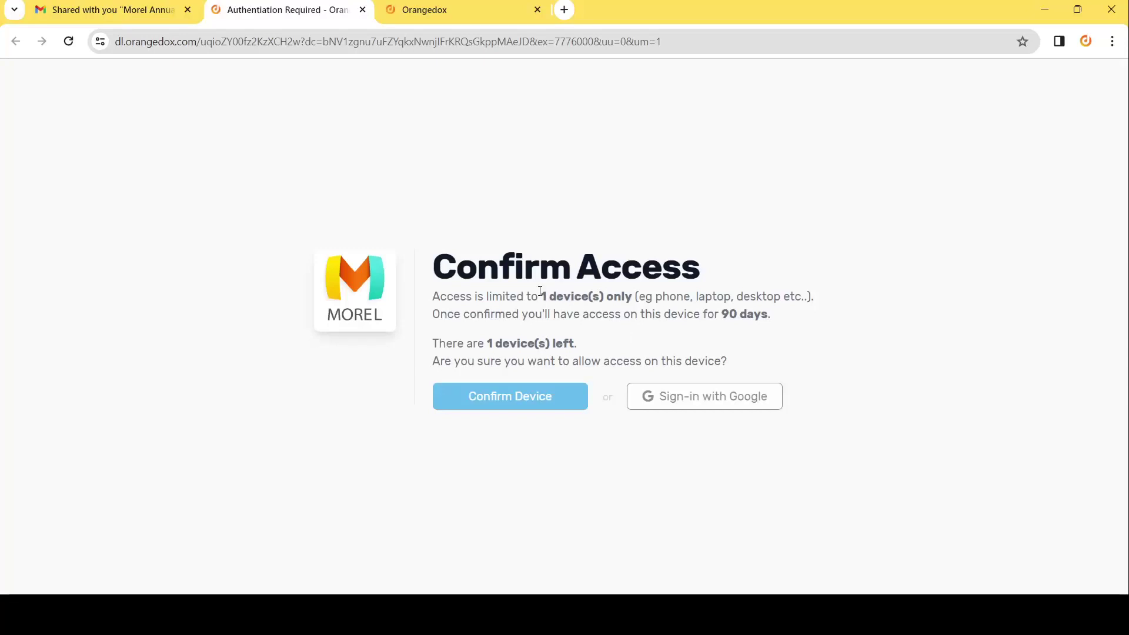
drag(539, 295, 669, 296)
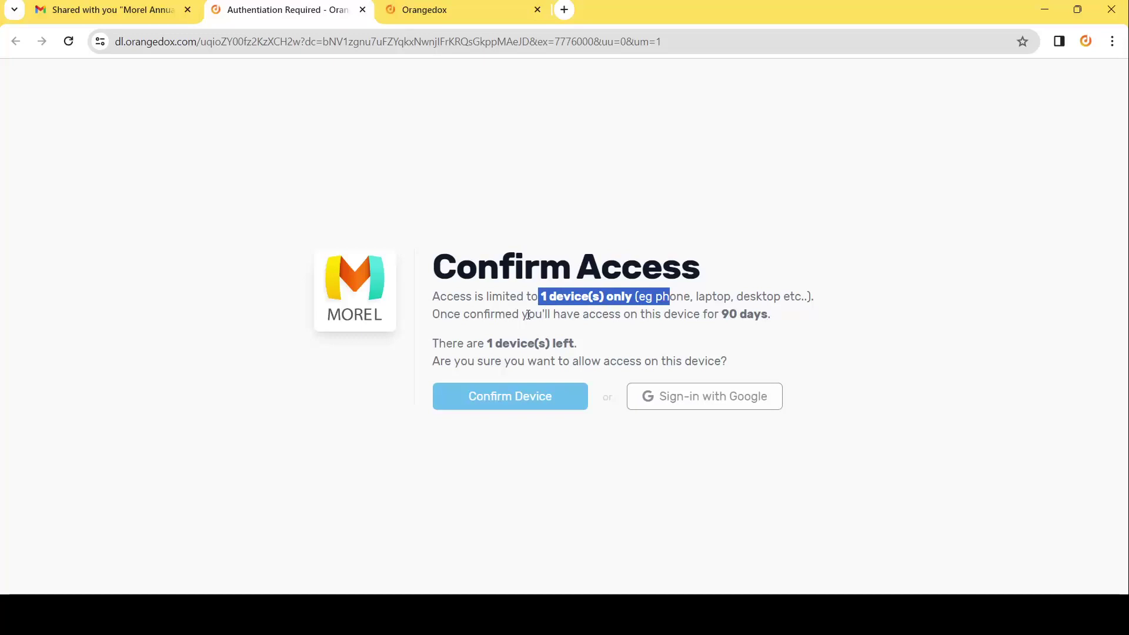
click(521, 351)
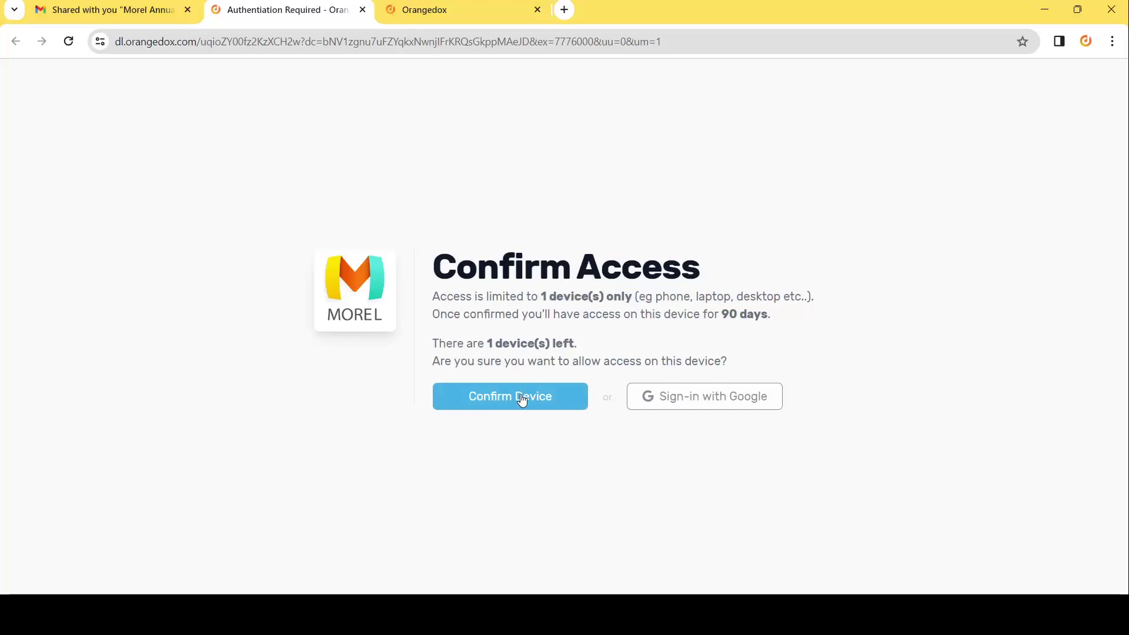
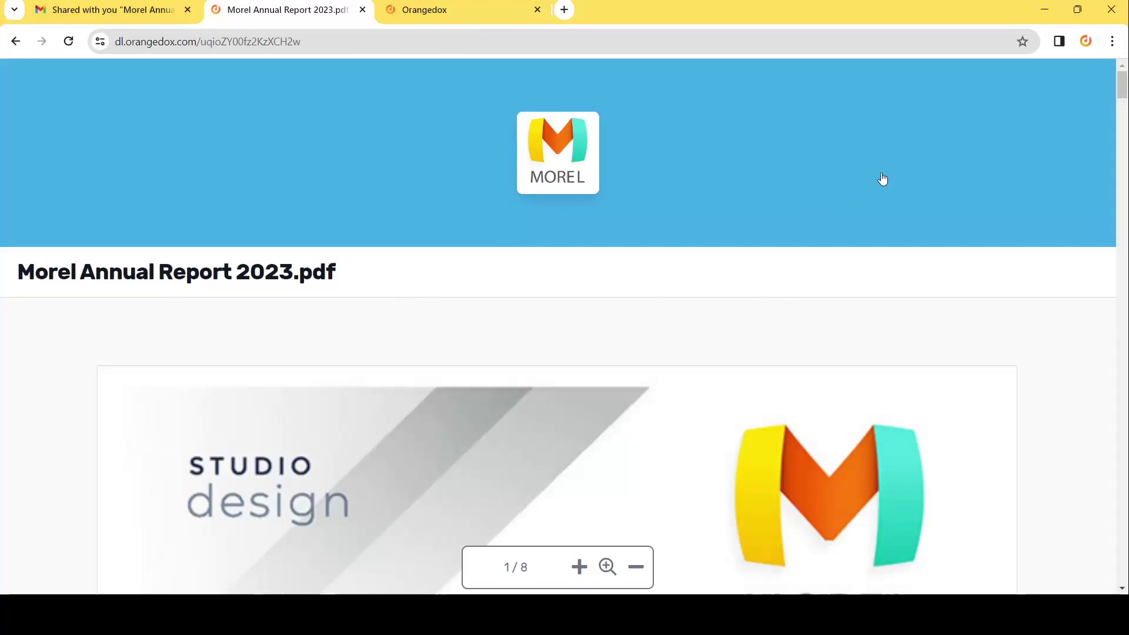
Zoom out twice on the annual report and scroll through pages 2–4, then go back to Gmail's share email.
drag(1123, 94, 1124, 173)
click(634, 567)
click(632, 568)
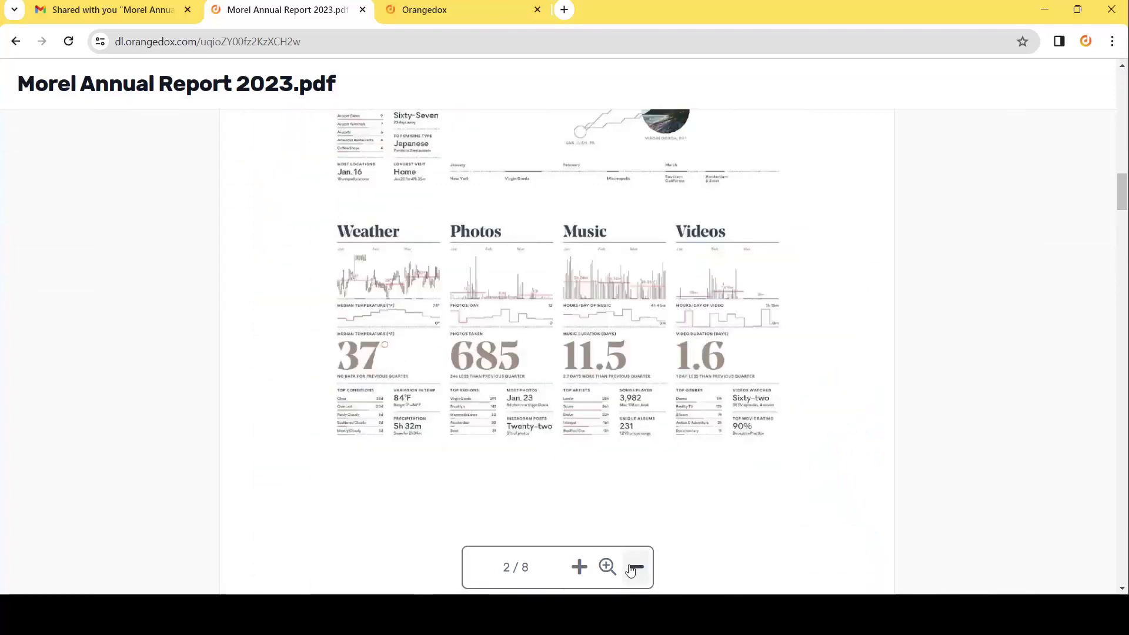
drag(1123, 194, 1123, 262)
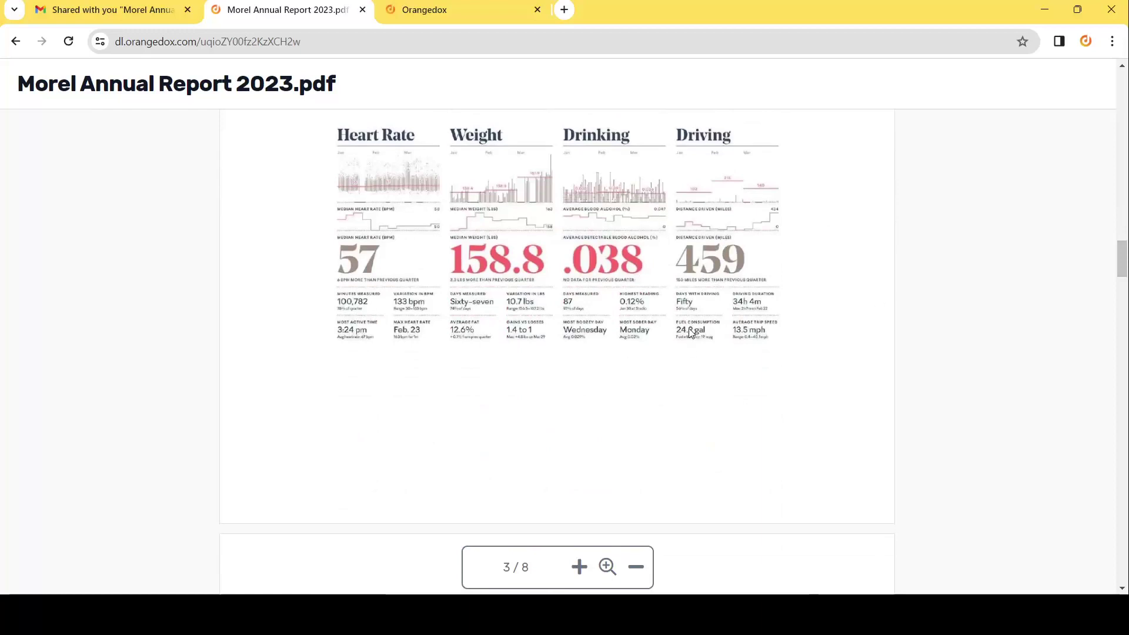
drag(1122, 261, 1126, 295)
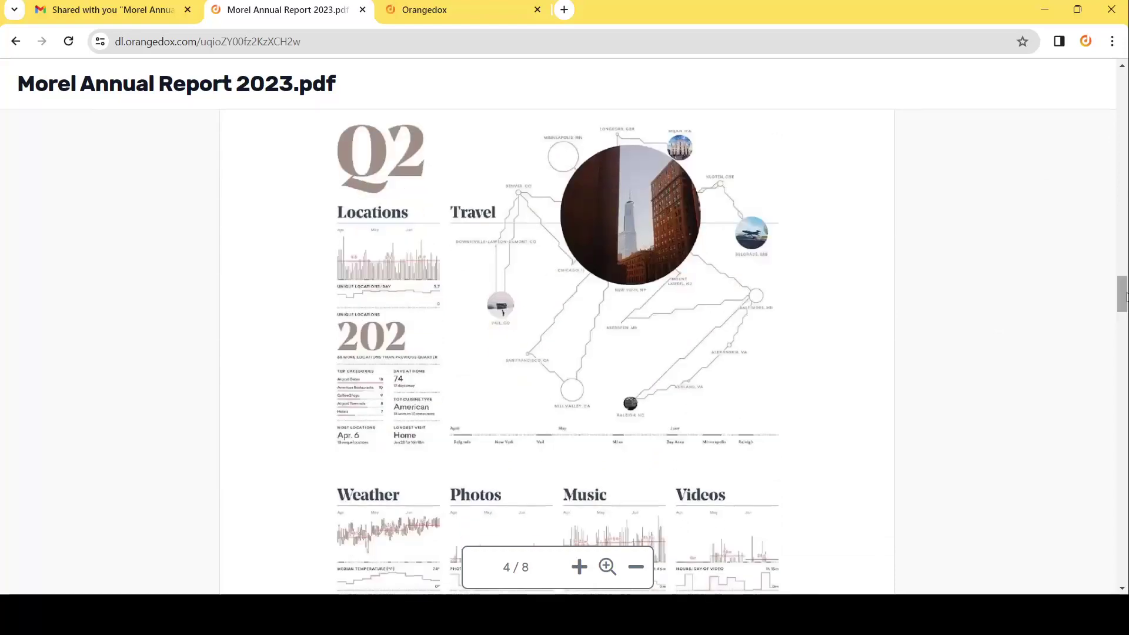
drag(1125, 296, 1126, 112)
click(93, 20)
click(365, 247)
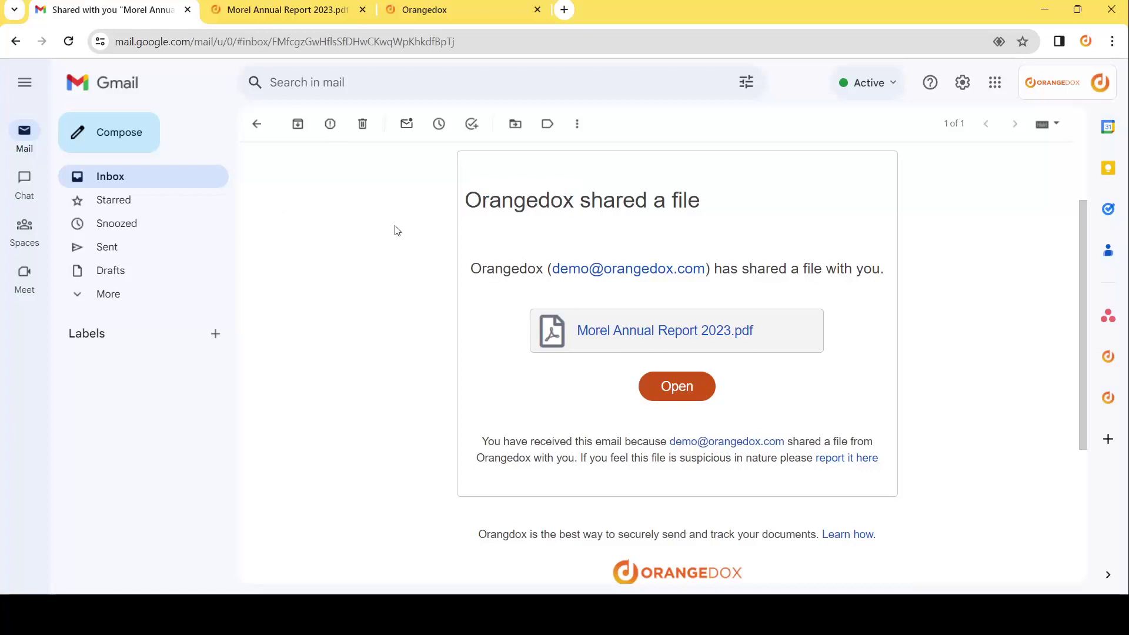
Open the Morel Annual Report 2023.pdf link from the email, close that tab, and return to Orangedox.
click(713, 336)
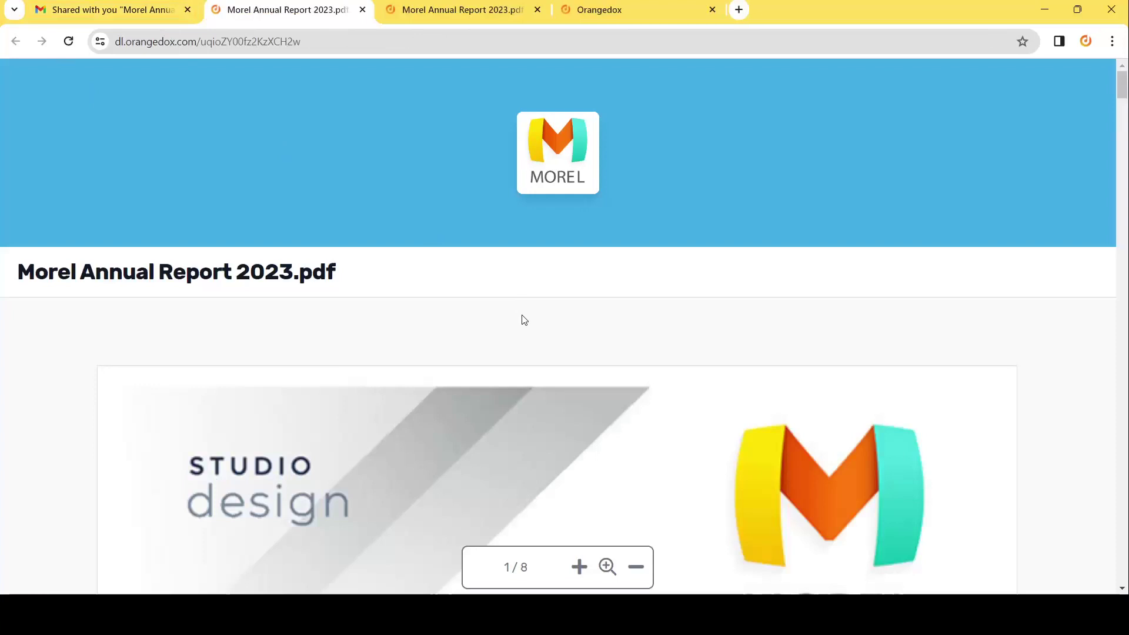
click(363, 9)
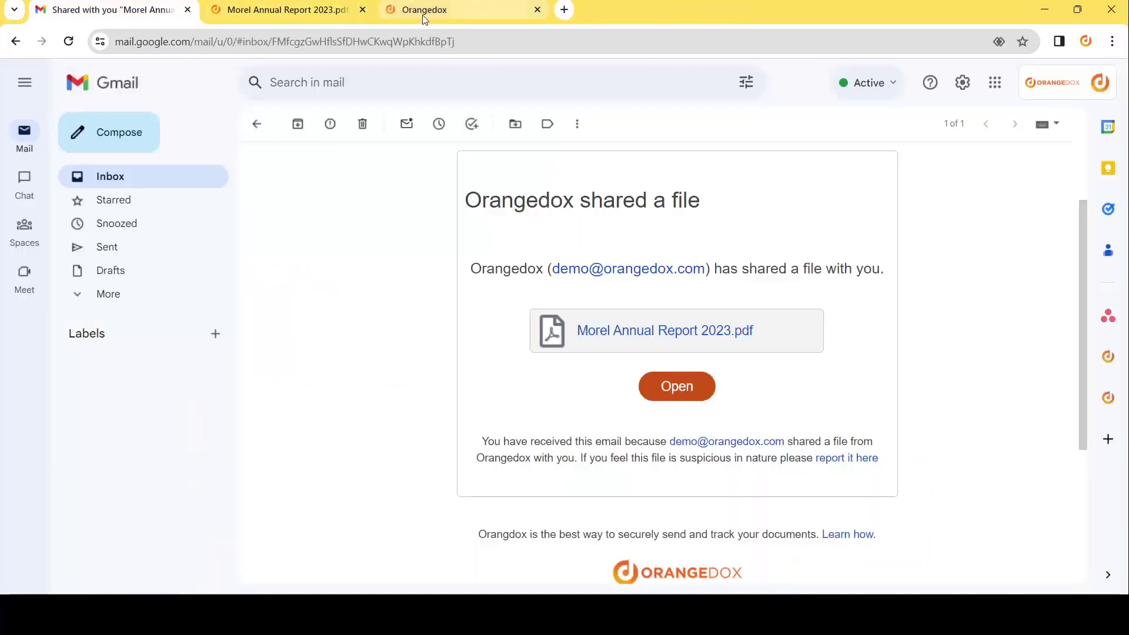
click(423, 15)
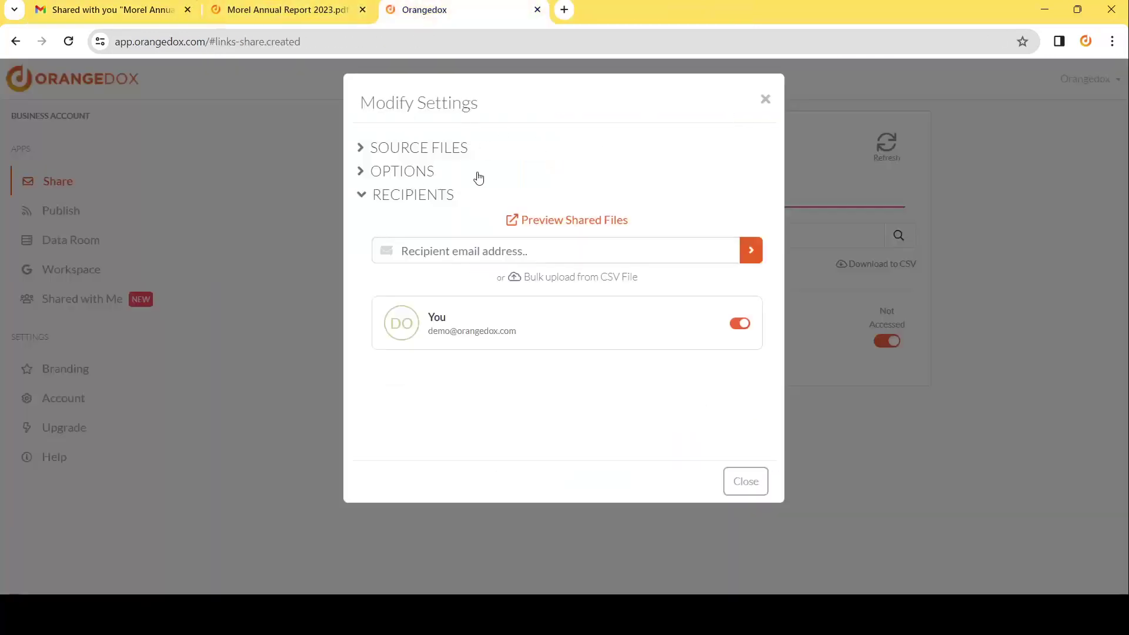
click(437, 156)
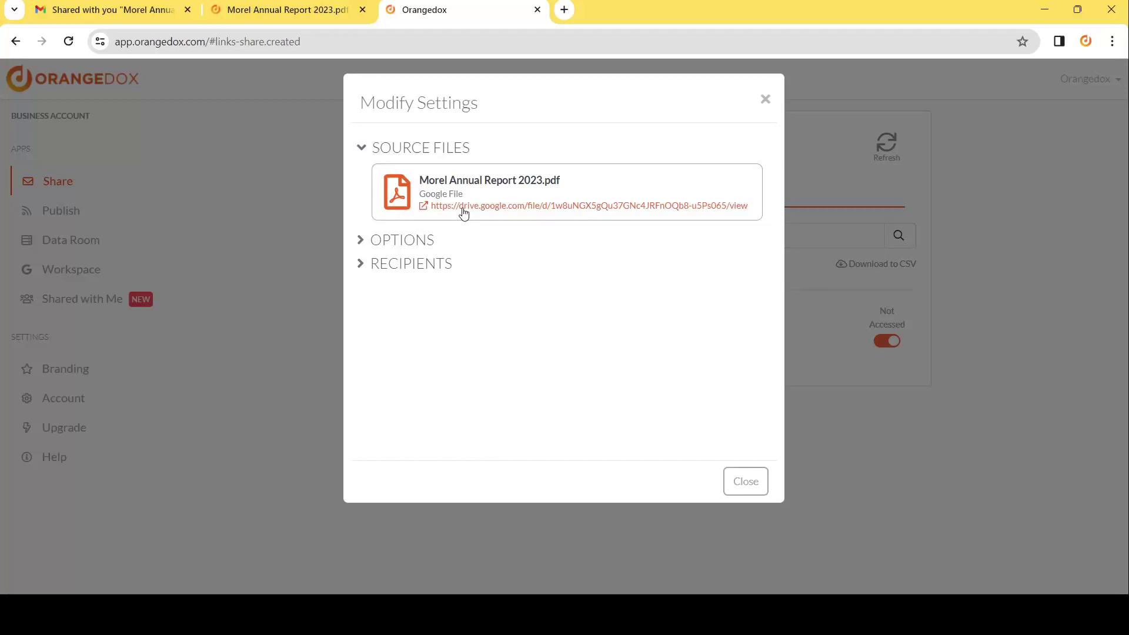
click(413, 242)
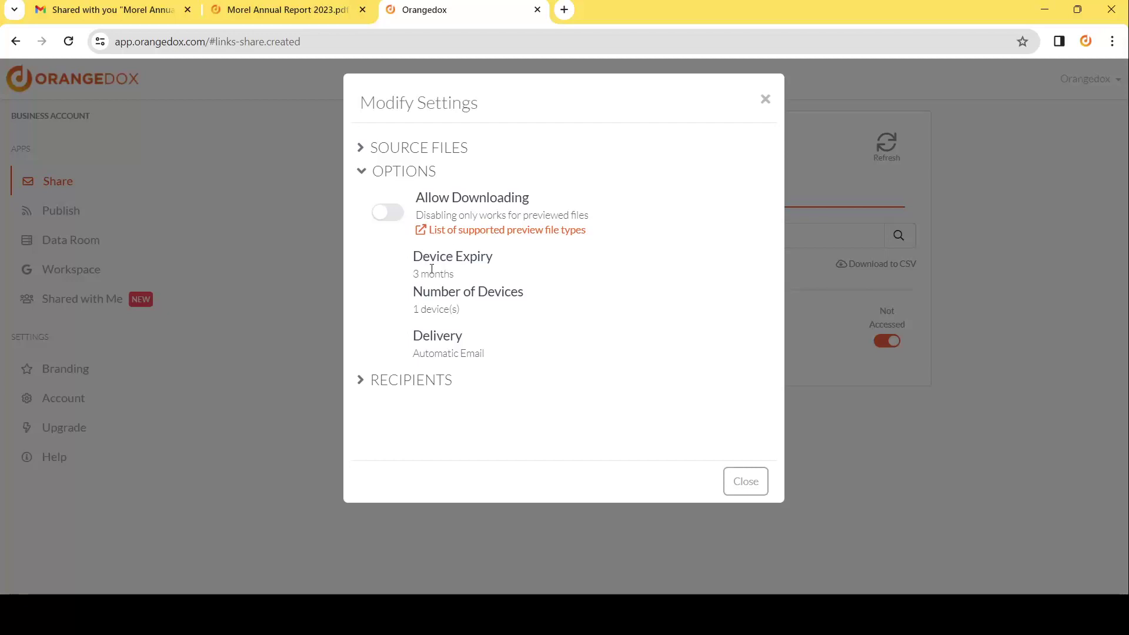
drag(417, 260, 461, 310)
click(471, 335)
click(418, 381)
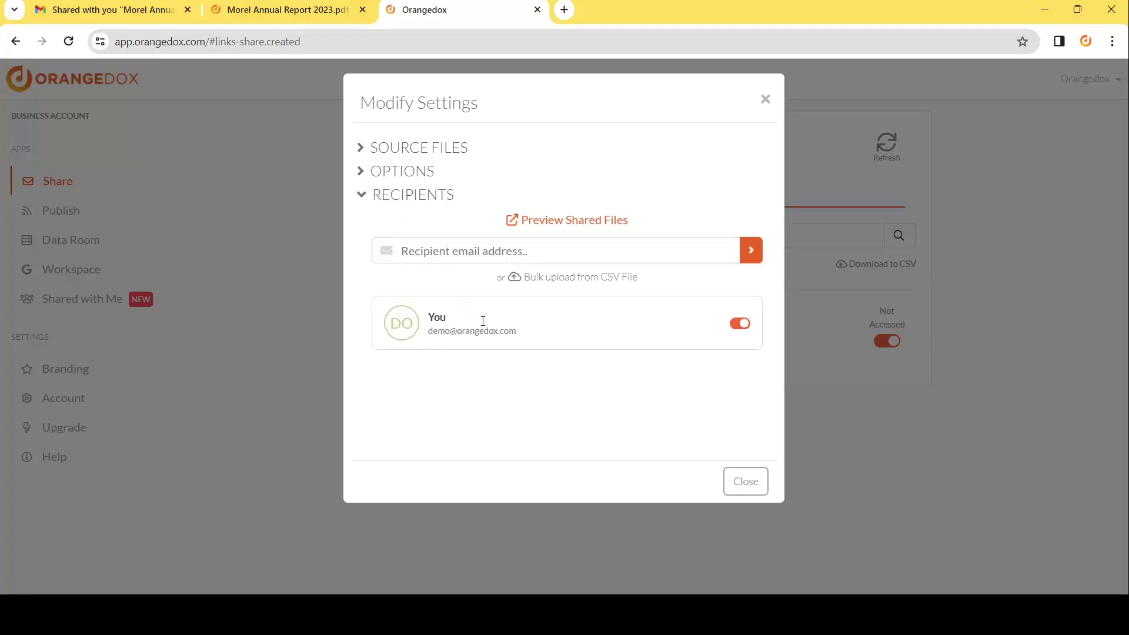
Add the new recipient's e-mail address to the share and confirm emailing them access.
click(511, 252)
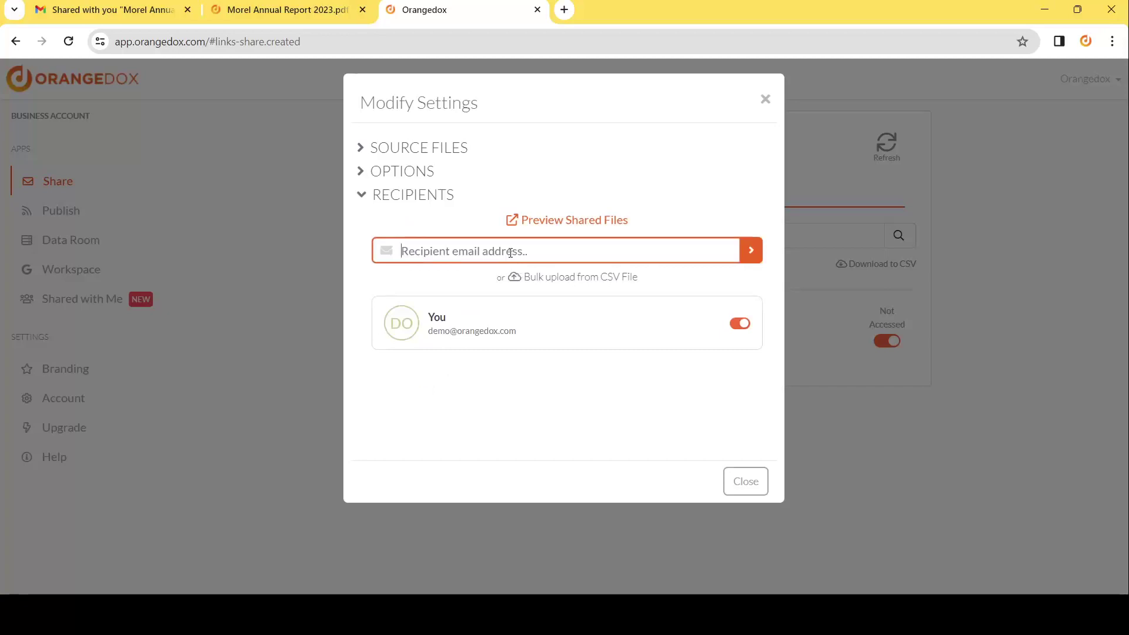
click(500, 281)
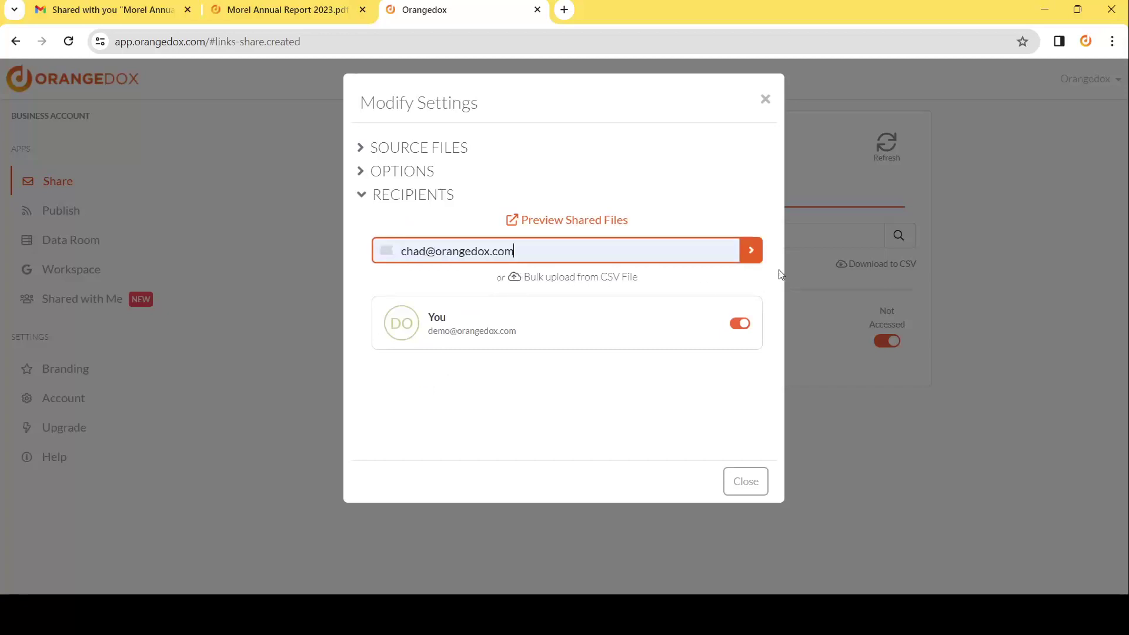
click(751, 251)
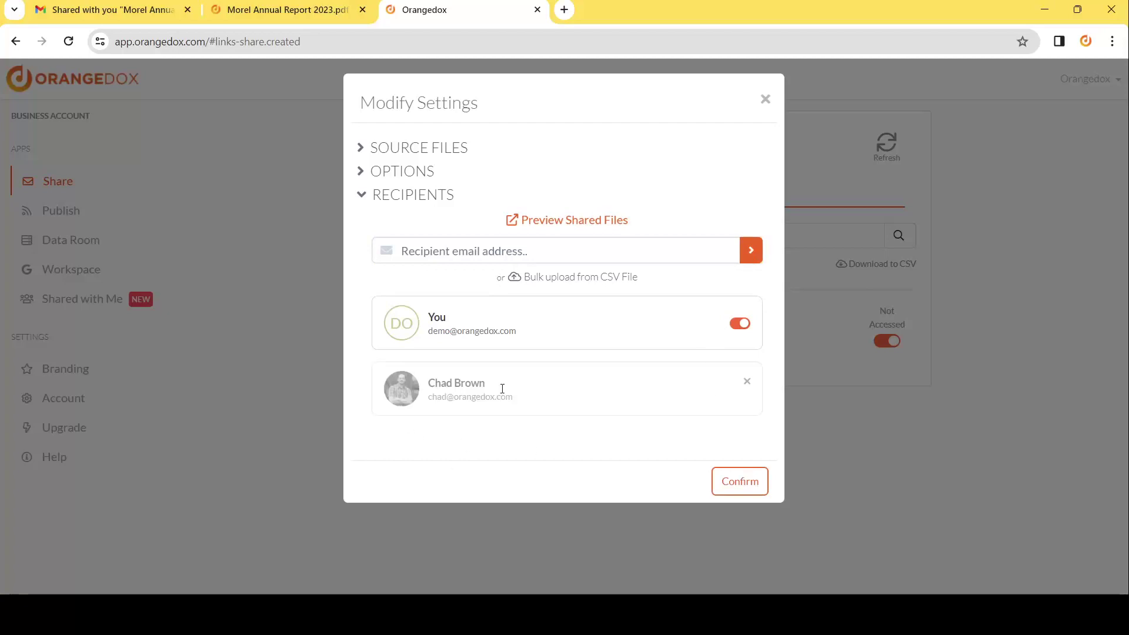
click(728, 488)
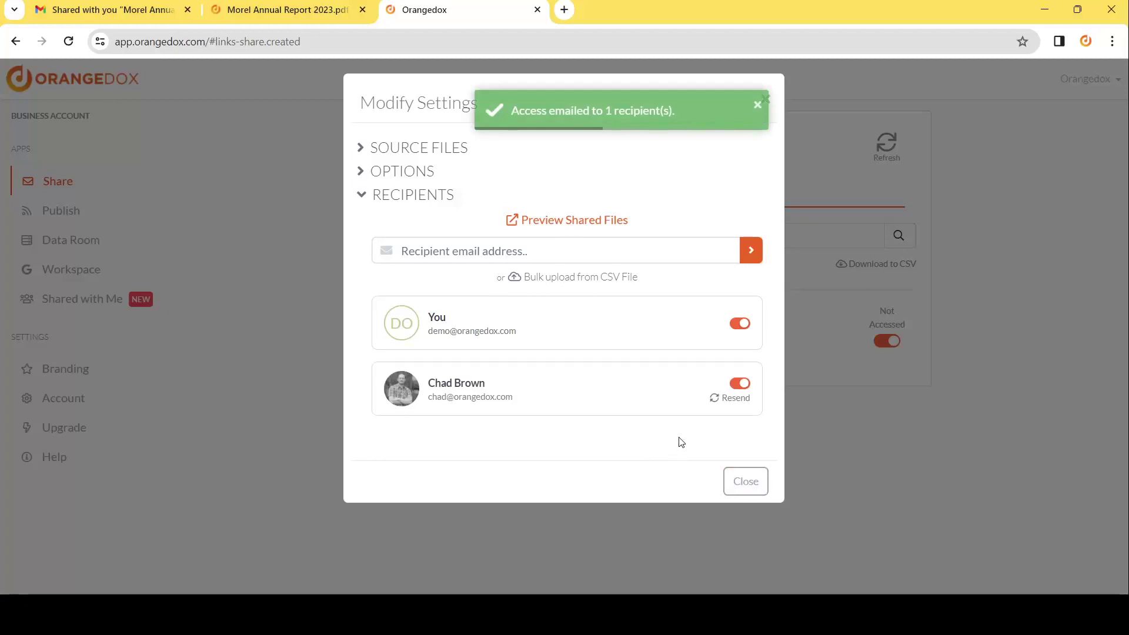
Toggle the recipient's access off and on, resend their access email, and close the share settings.
click(739, 385)
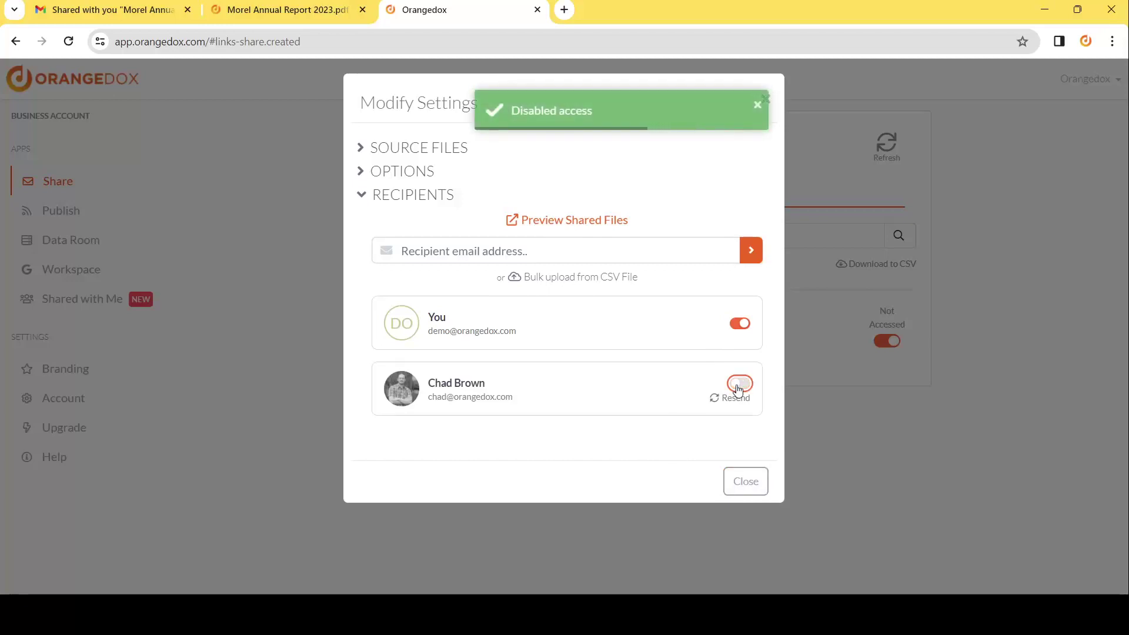
click(739, 385)
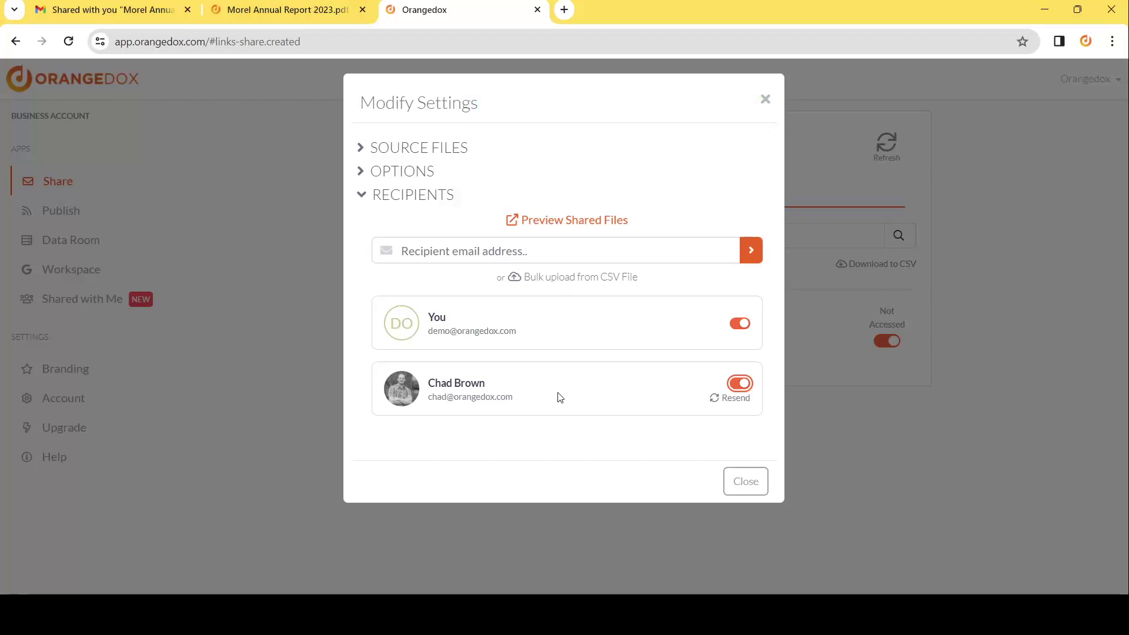
click(726, 401)
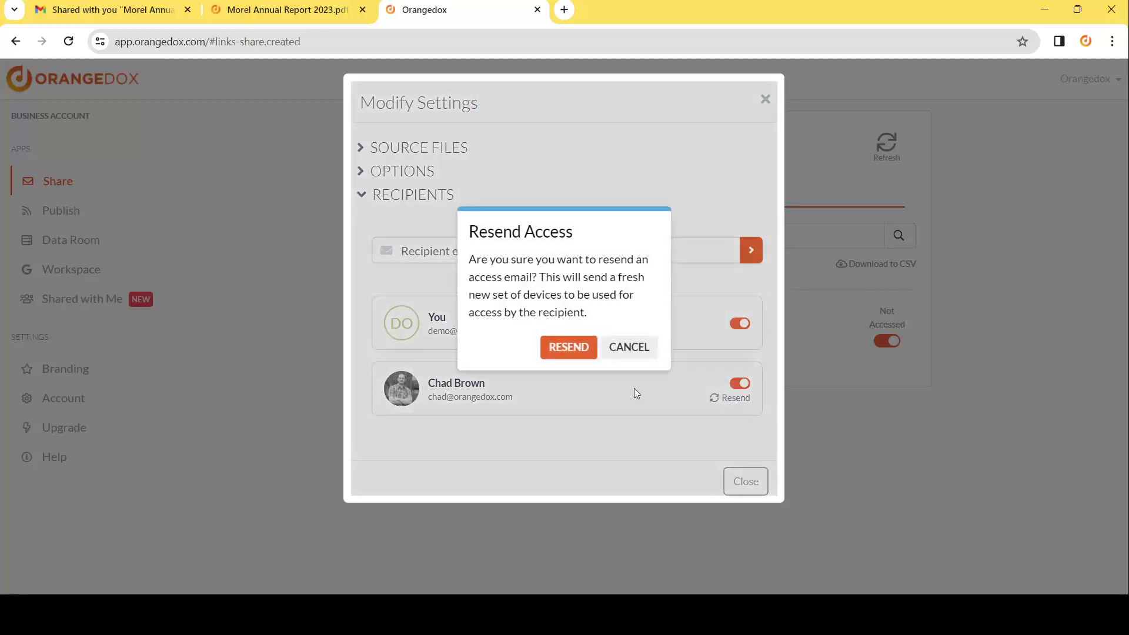
click(552, 351)
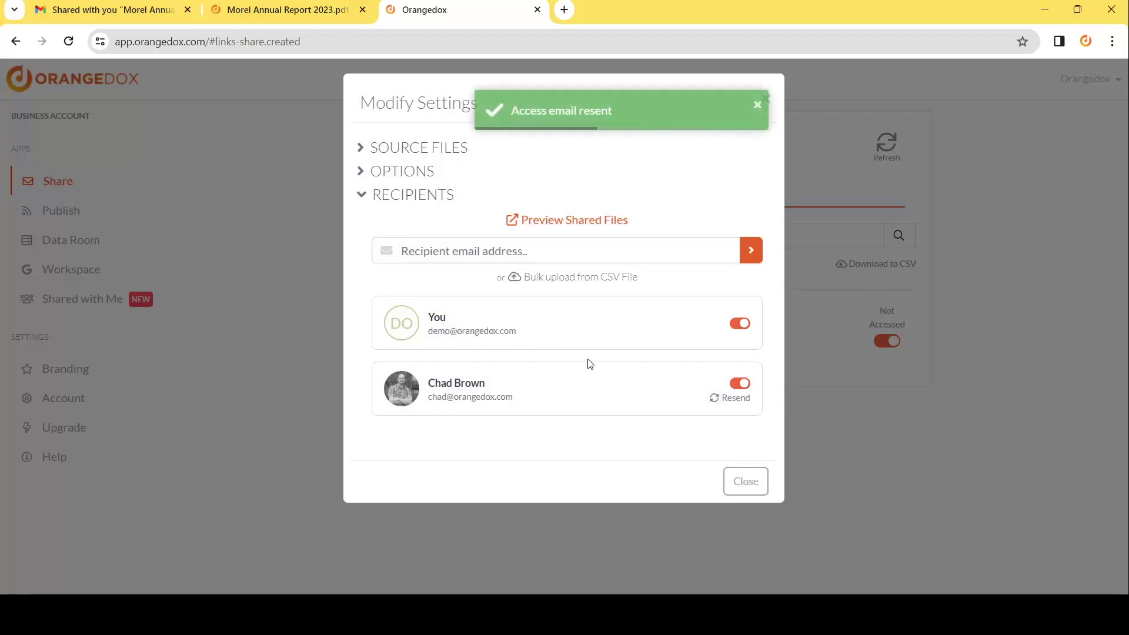
click(766, 100)
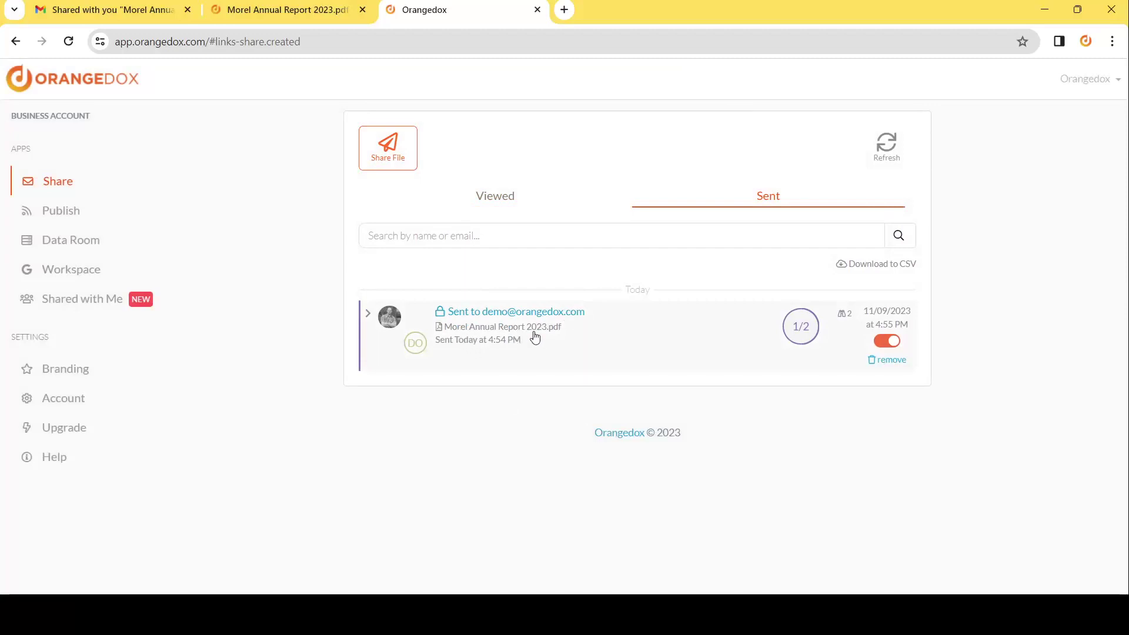
Expand the sent report and show the 50% viewer's average view time per page.
click(809, 333)
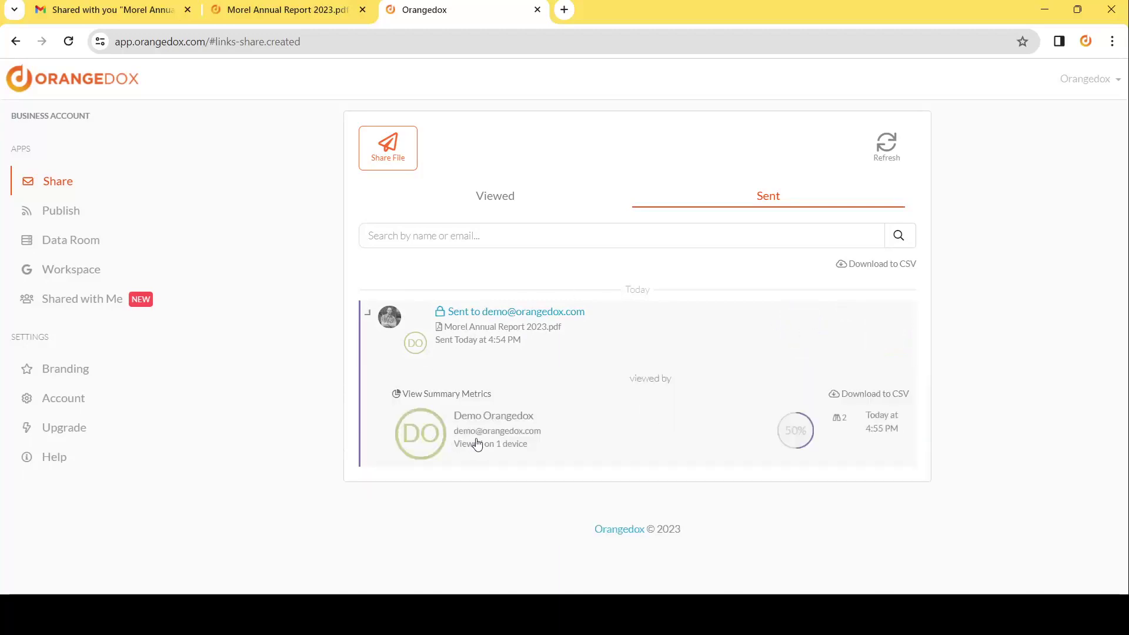
click(798, 432)
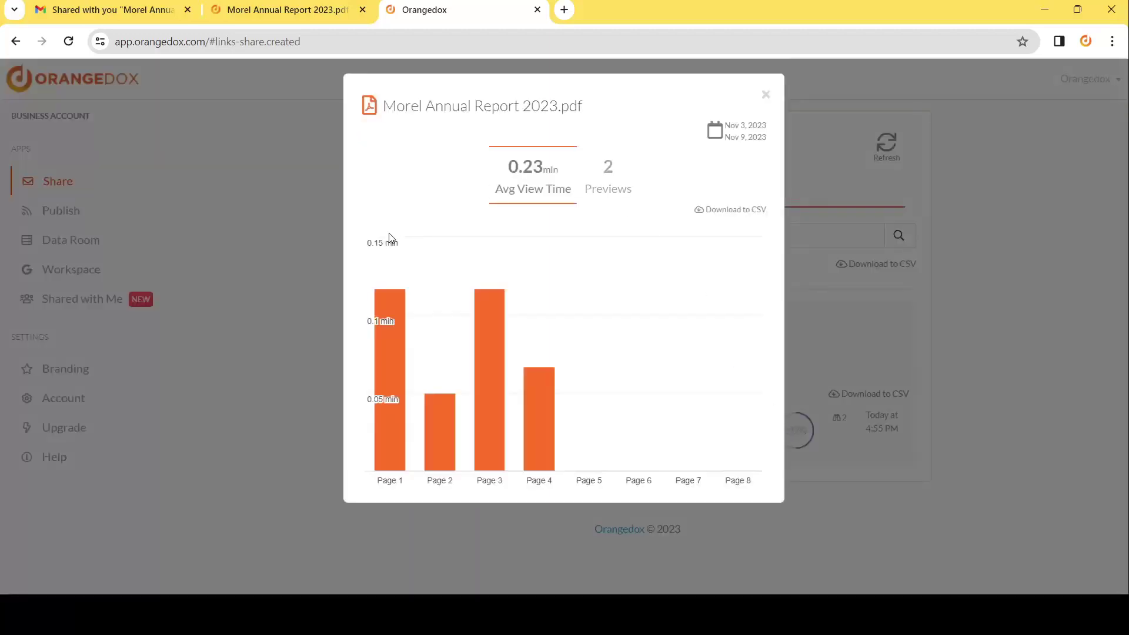
mouse_move(404, 341)
mouse_move(443, 406)
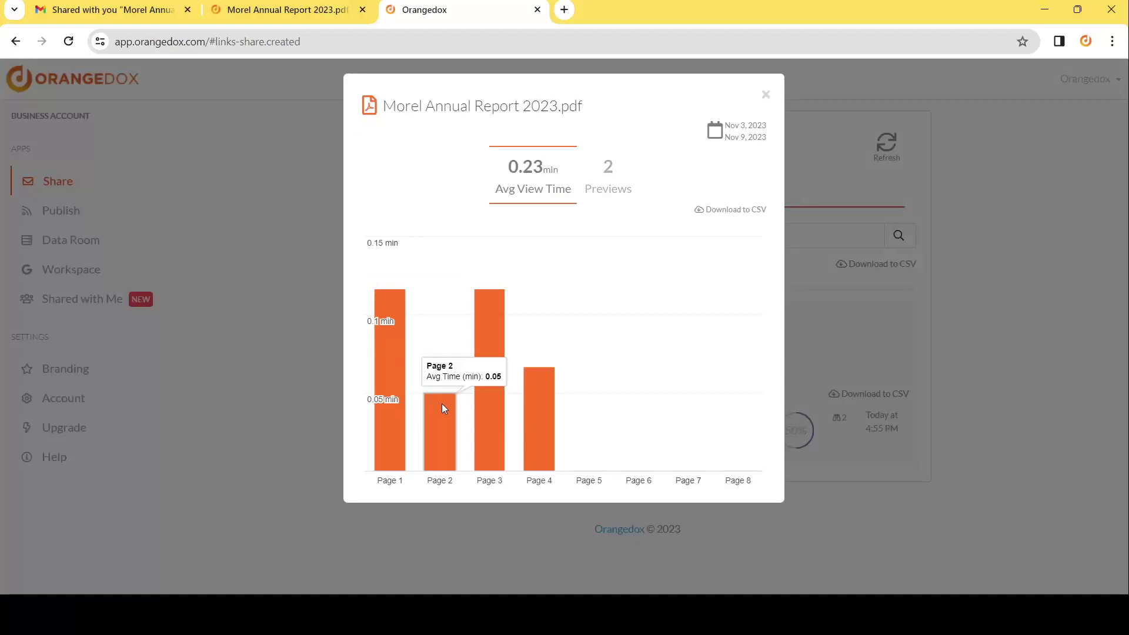
mouse_move(541, 417)
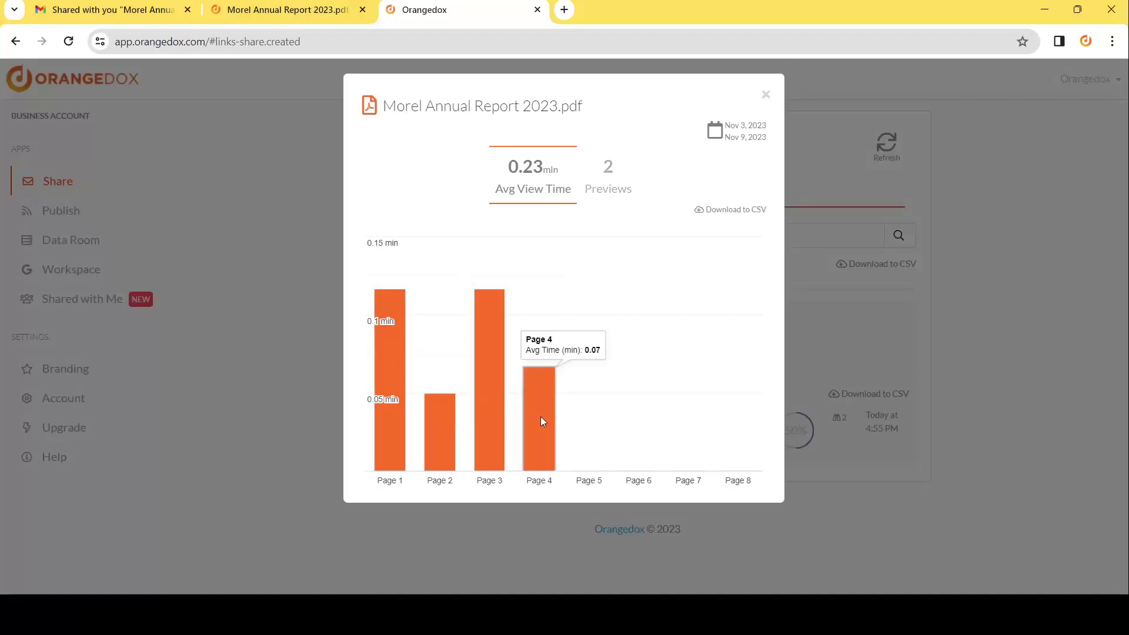
Switch the chart to previews and break down Nov 9 previews by hour.
click(605, 191)
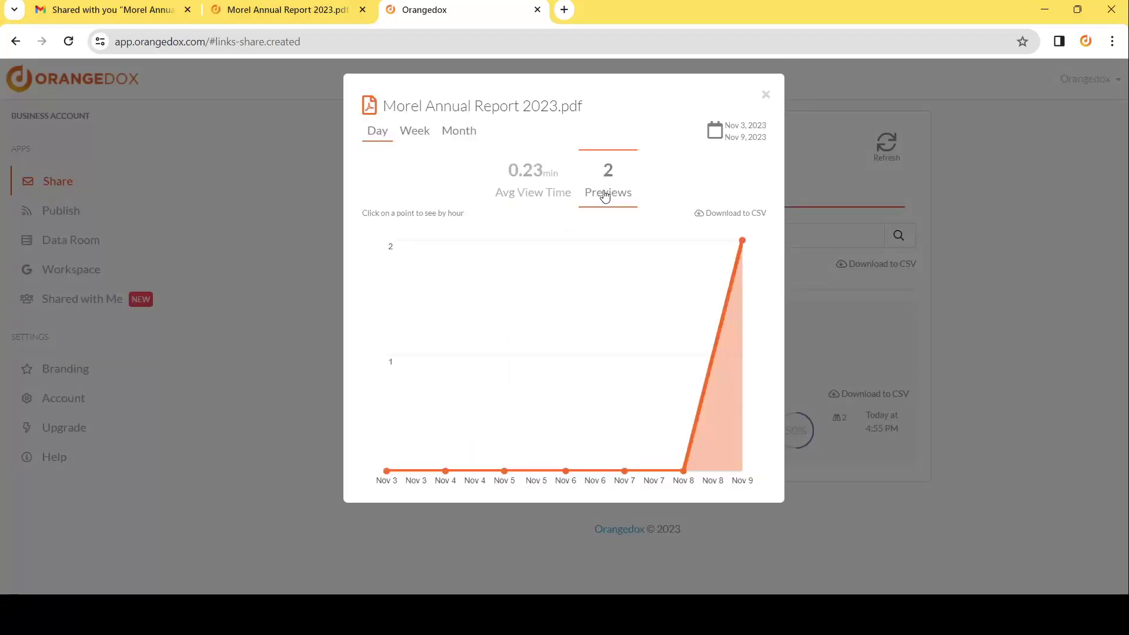
click(742, 242)
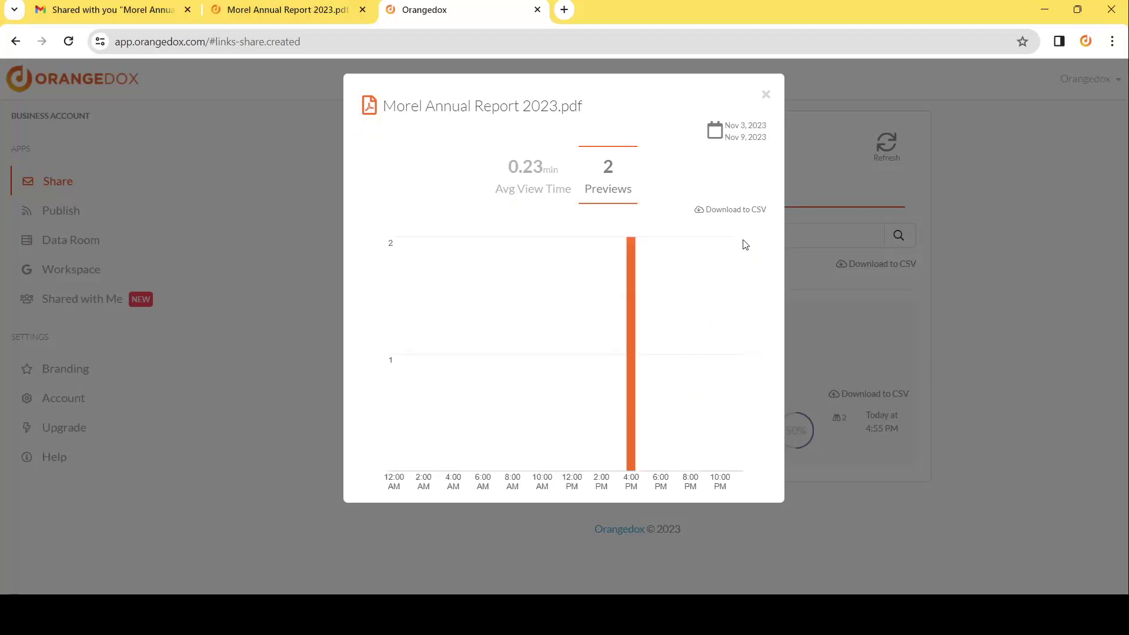
mouse_move(635, 287)
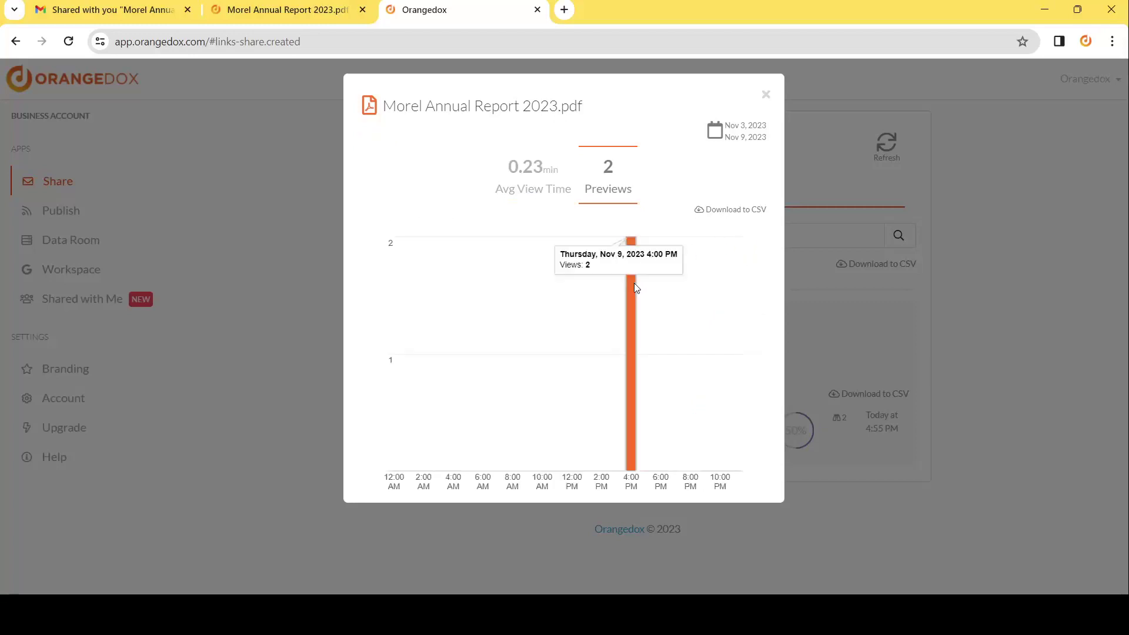